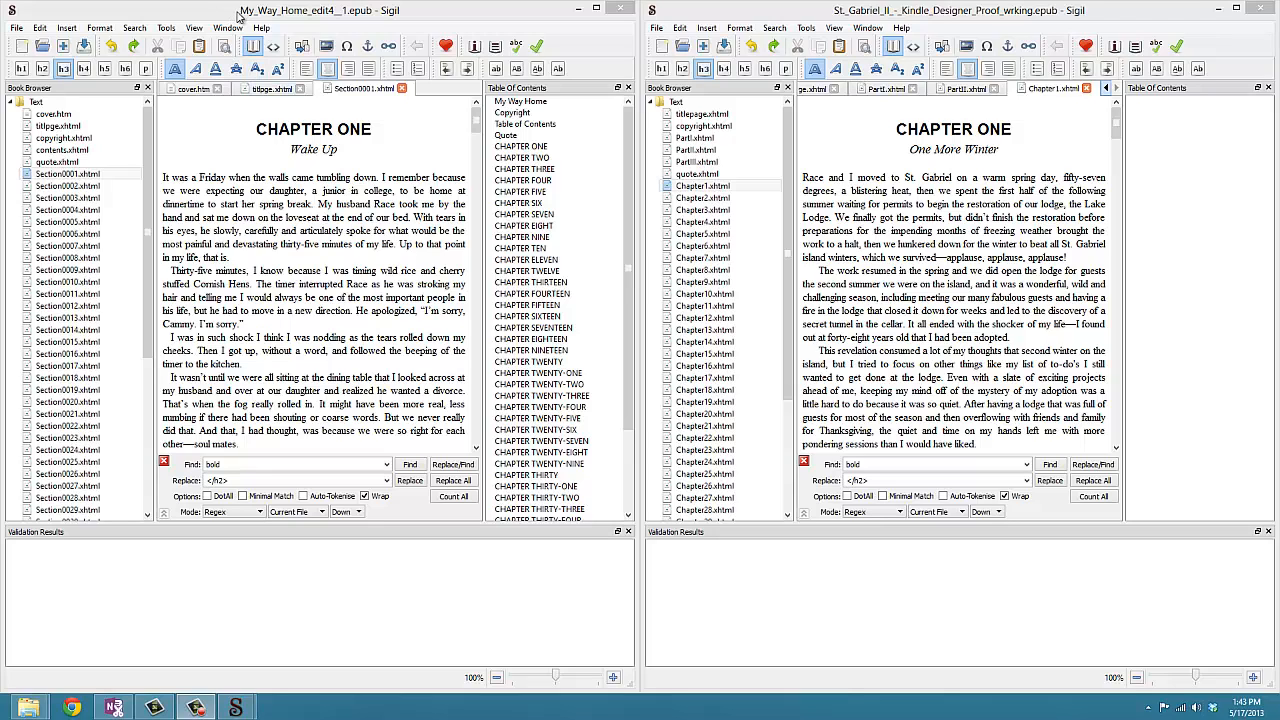
- Switch the first book's Section0001.xhtml from Book View to Code View
click(1134, 16)
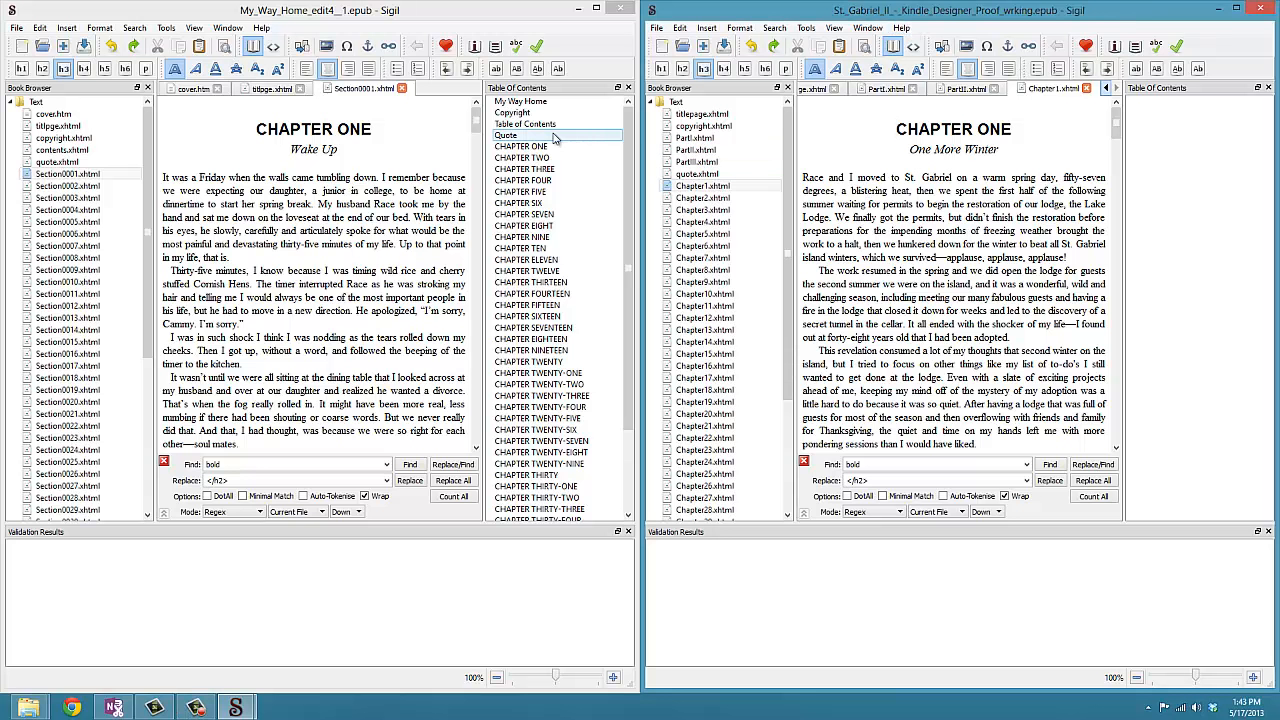
click(72, 175)
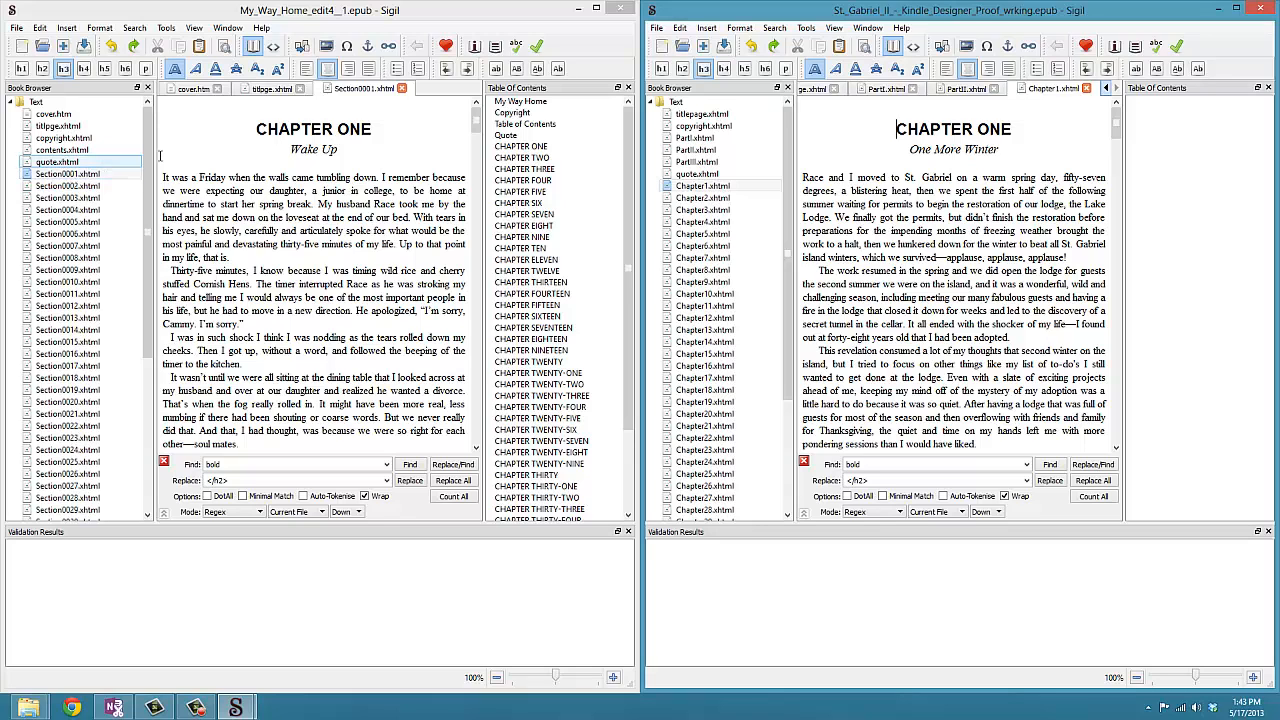
click(257, 129)
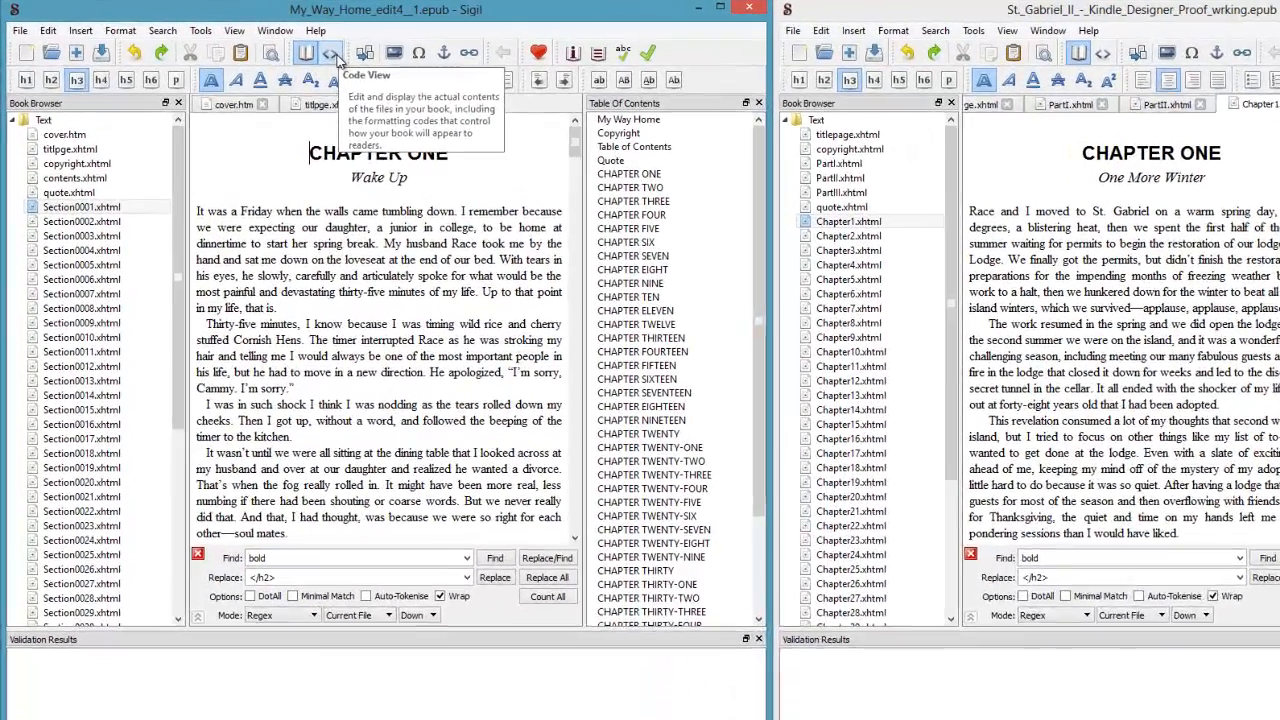
click(274, 47)
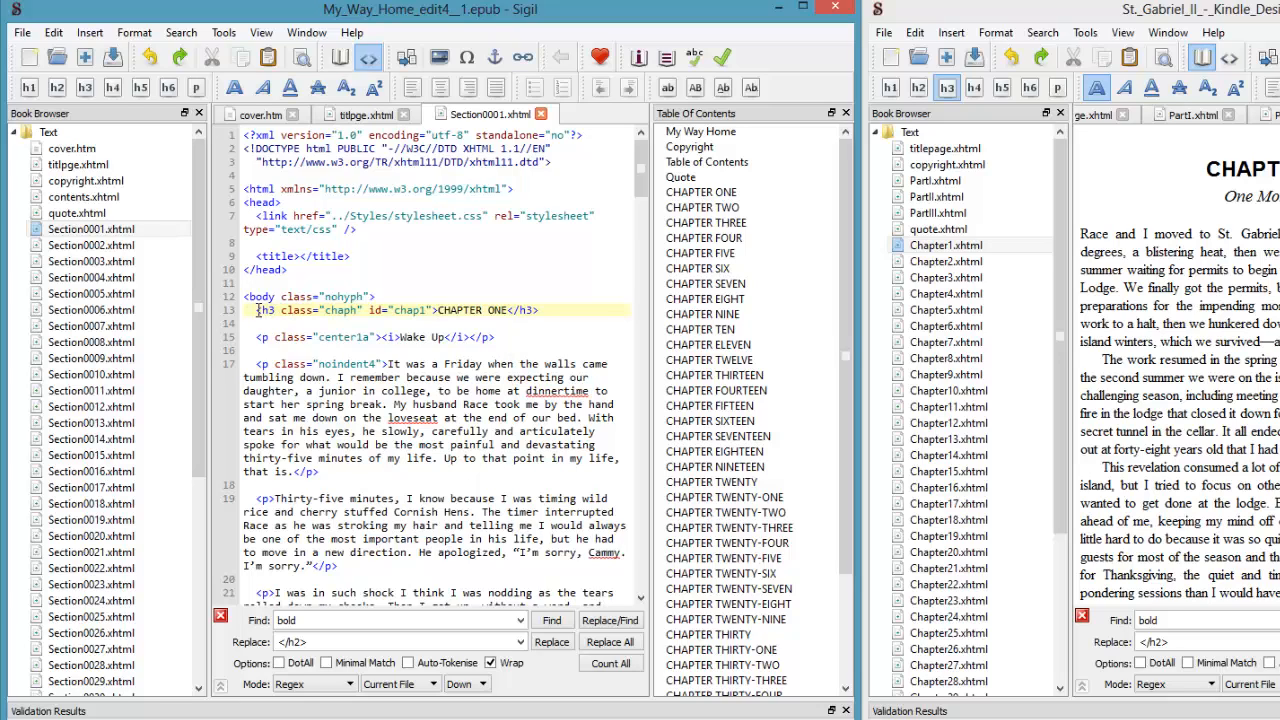
- Highlight the h3 chapter heading line in Section0001's code to examine its class
drag(258, 310, 360, 311)
click(373, 336)
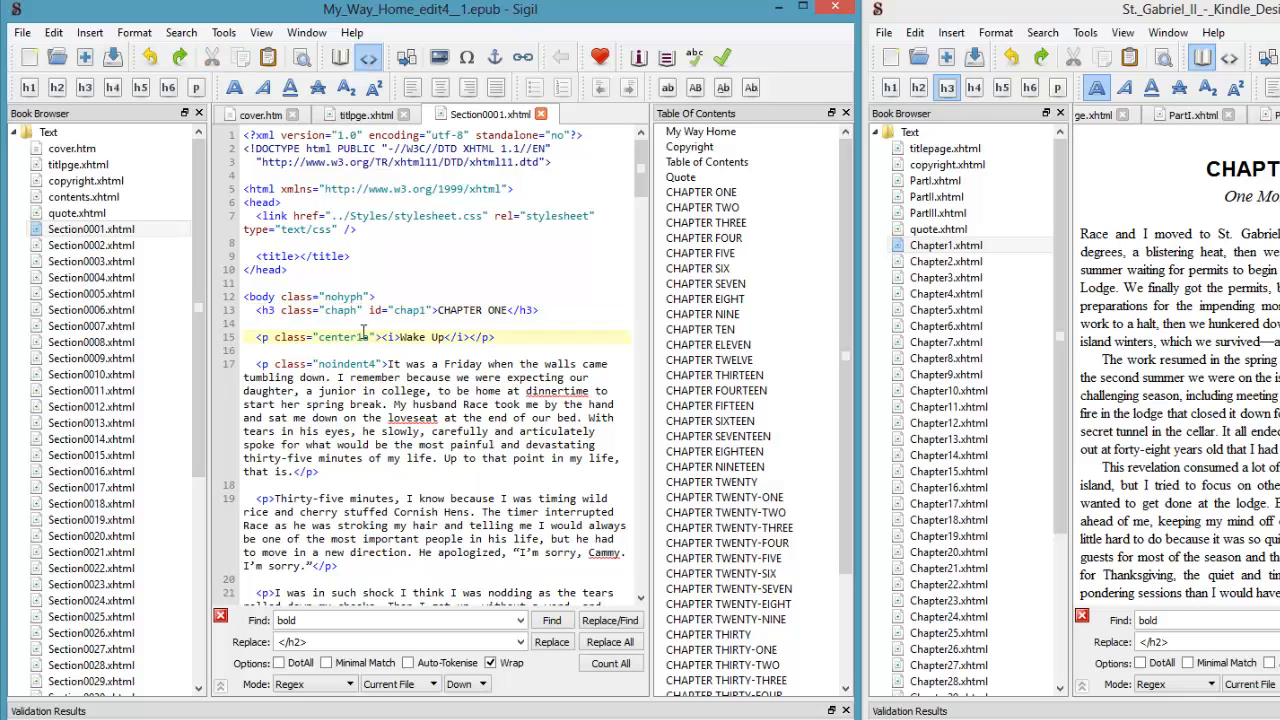
drag(257, 310, 540, 310)
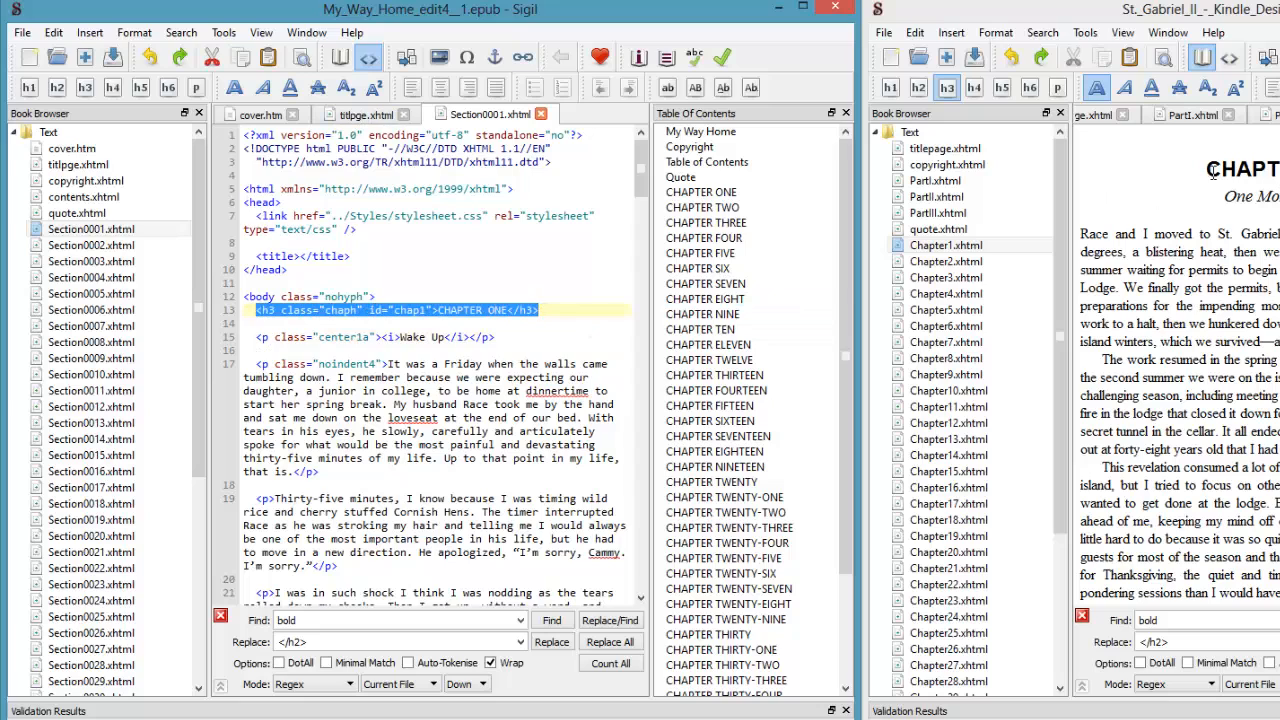
- Expand the Styles folder of the first book and open stylesheet.css
click(201, 376)
drag(201, 379, 204, 606)
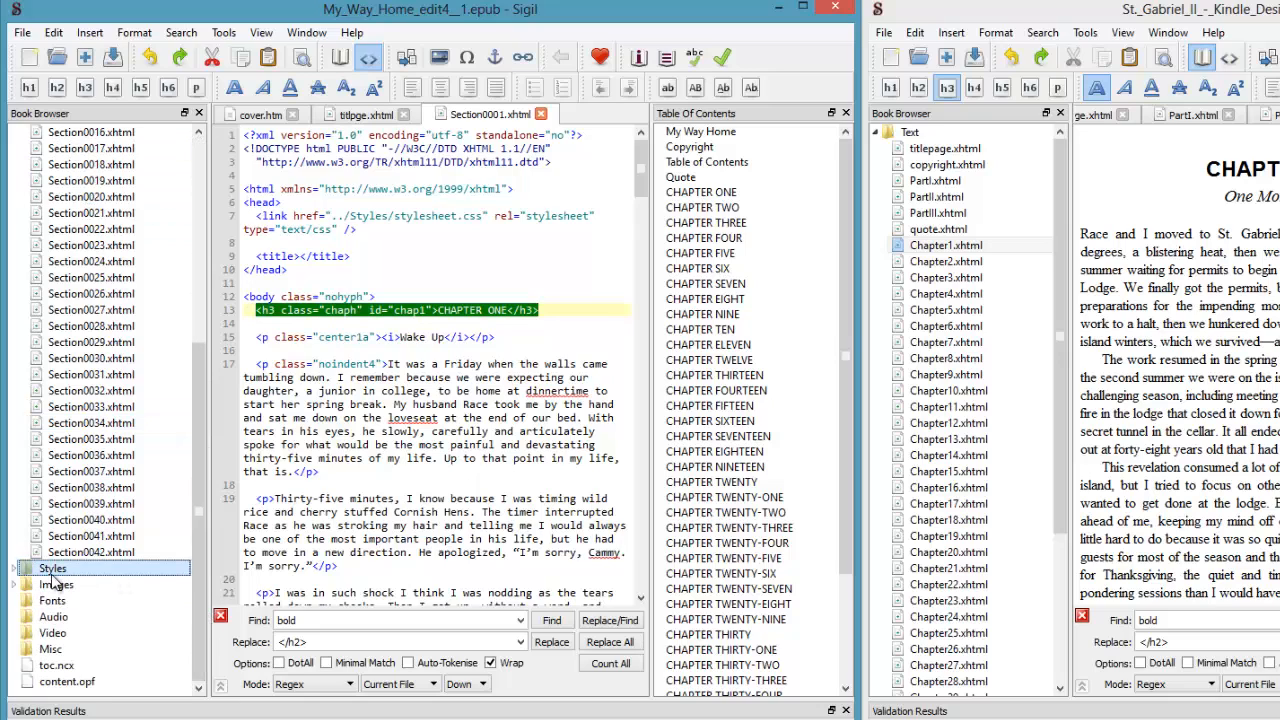
double_click(52, 570)
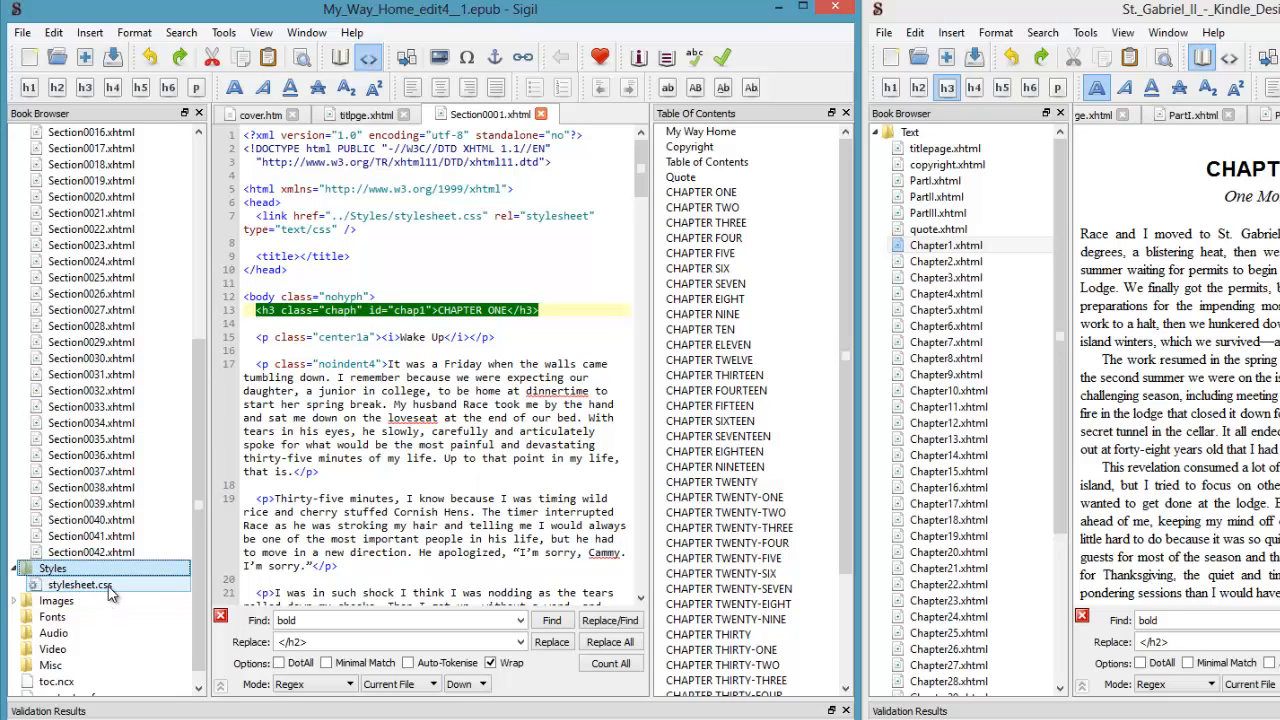
double_click(108, 588)
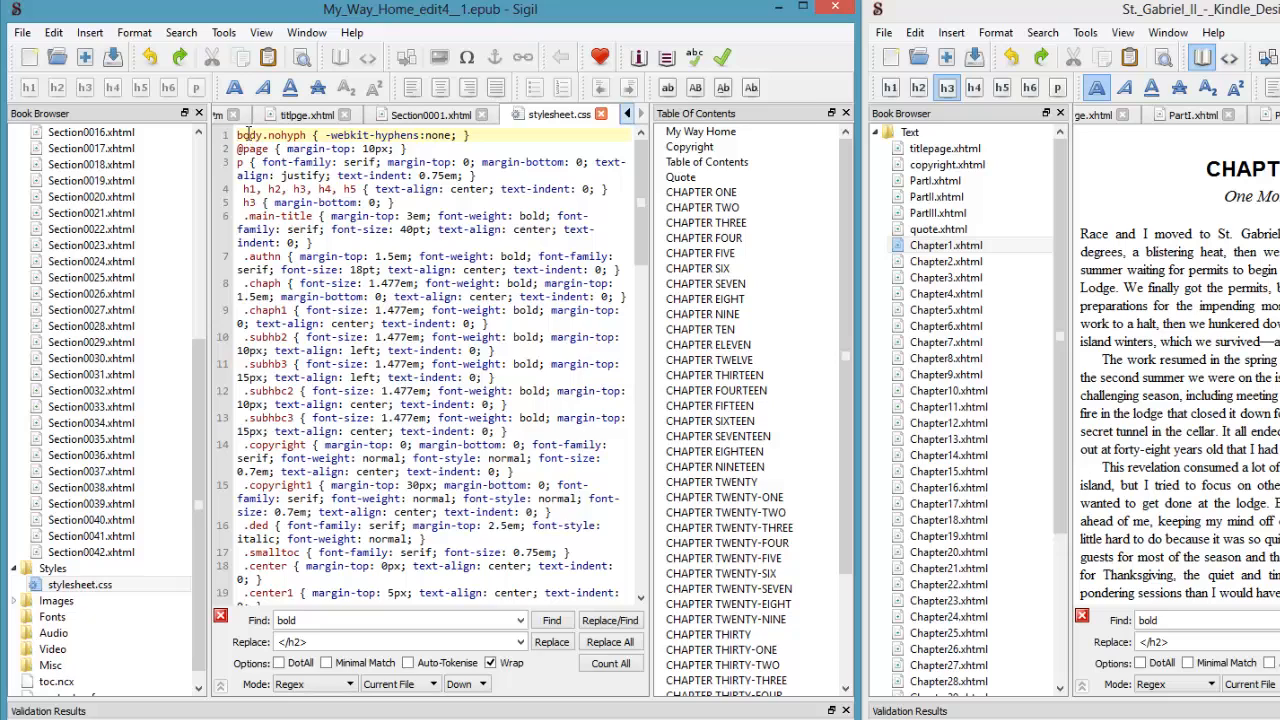
- Examine the stylesheet's rules, highlighting the .main-title, .chaph and .centera1 class definitions
drag(246, 134, 275, 150)
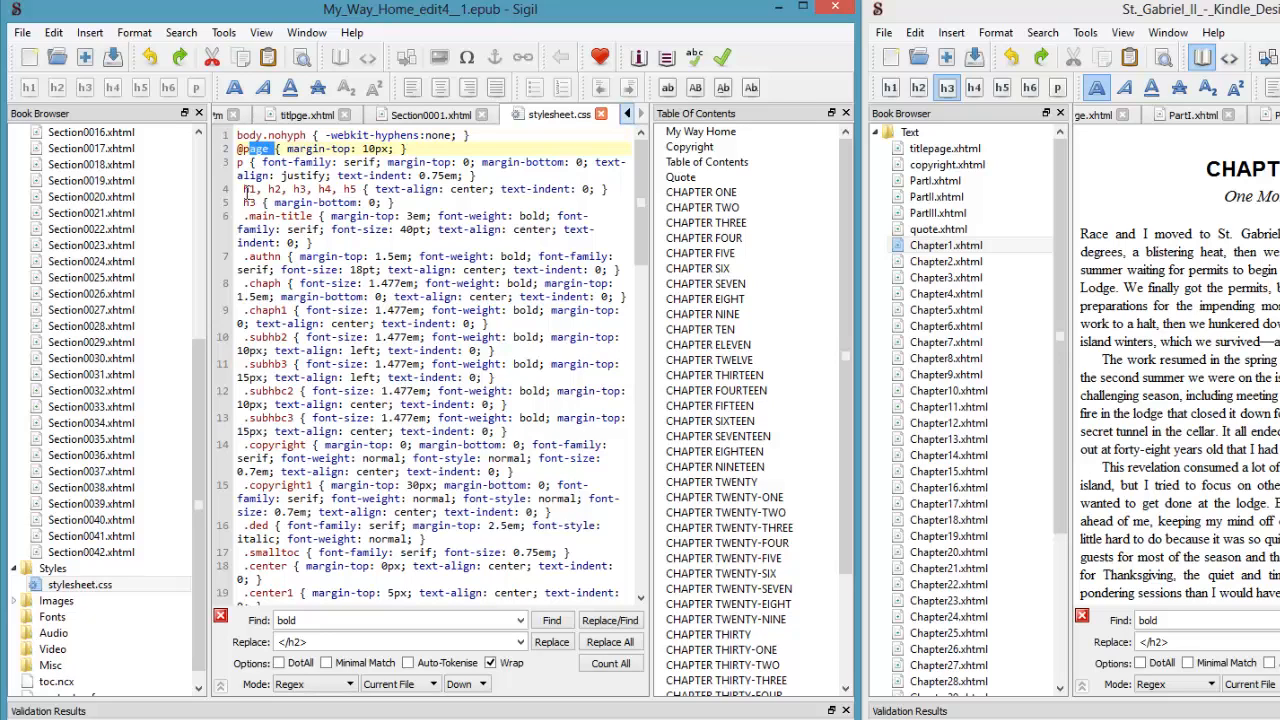
drag(249, 191, 494, 217)
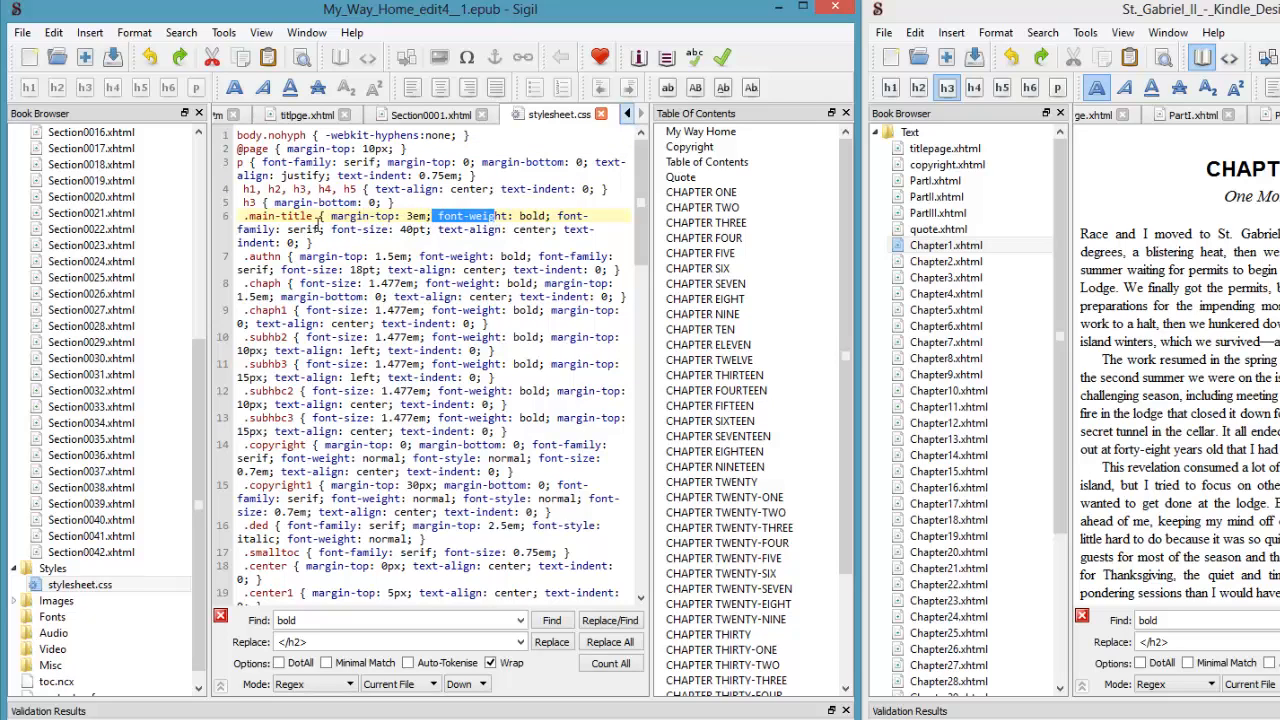
drag(320, 230, 396, 230)
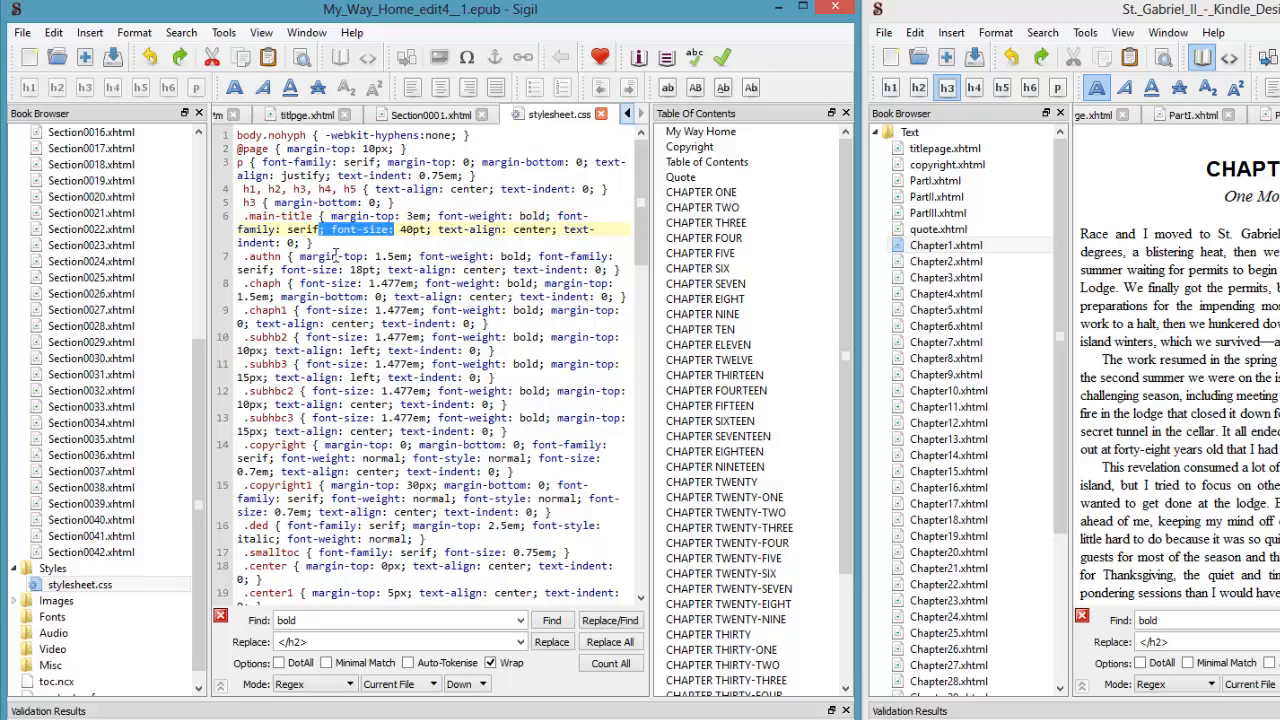
drag(329, 256, 375, 296)
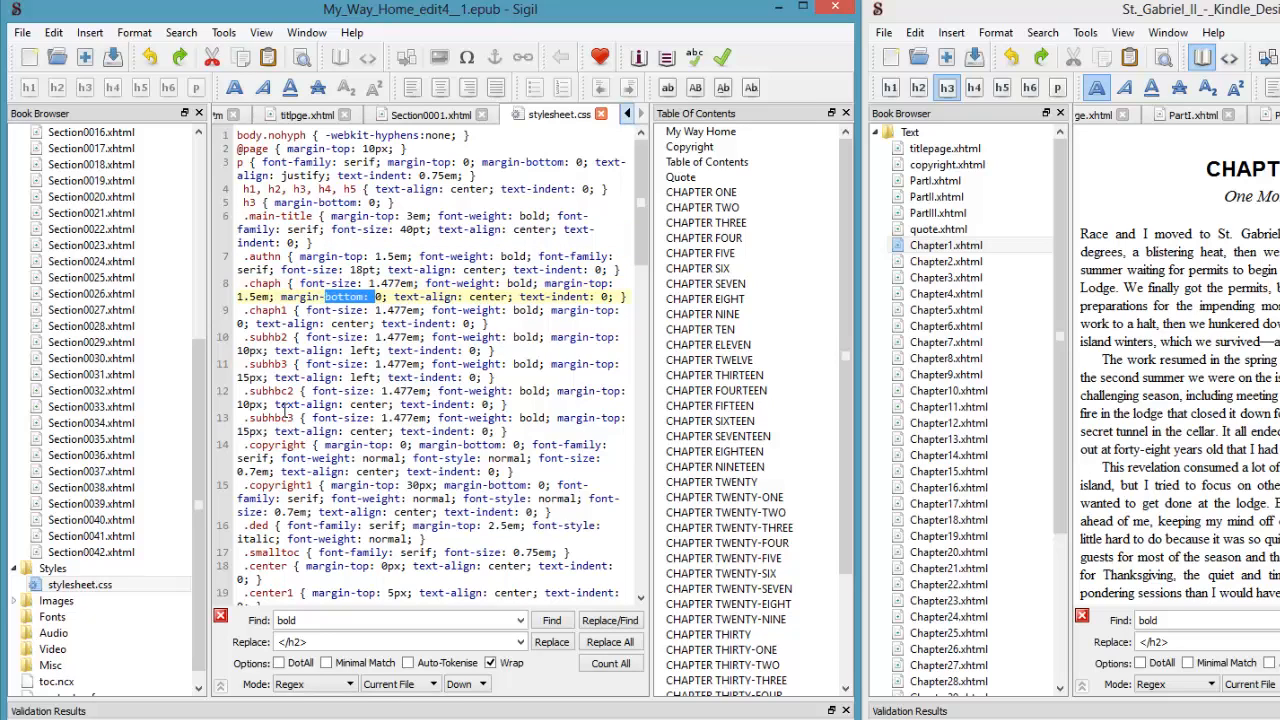
click(244, 284)
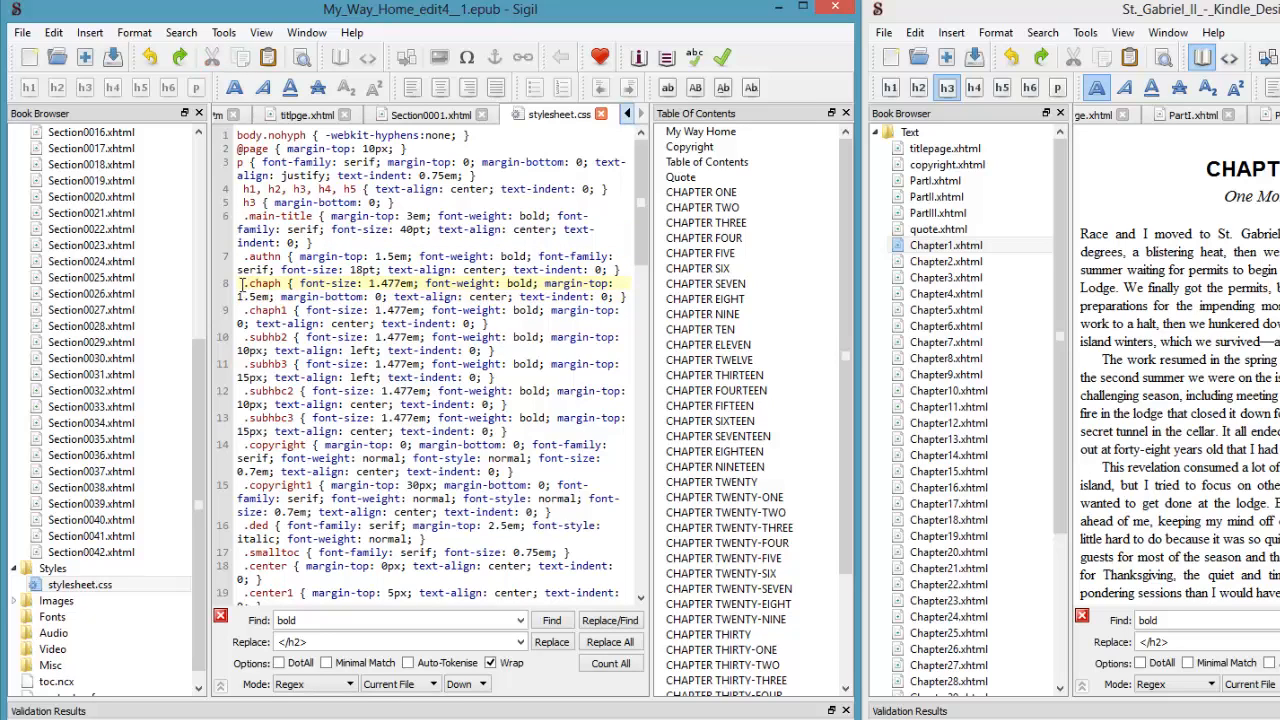
drag(242, 284, 636, 296)
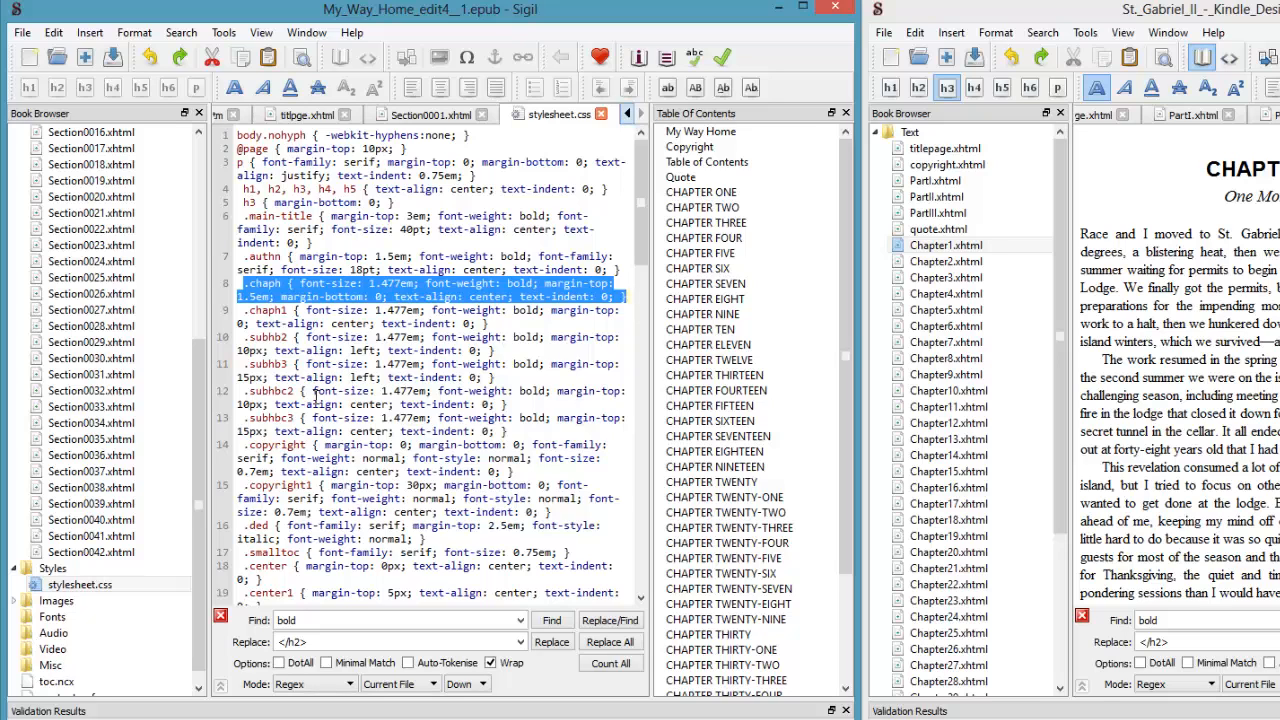
scroll(314, 404, down, 9)
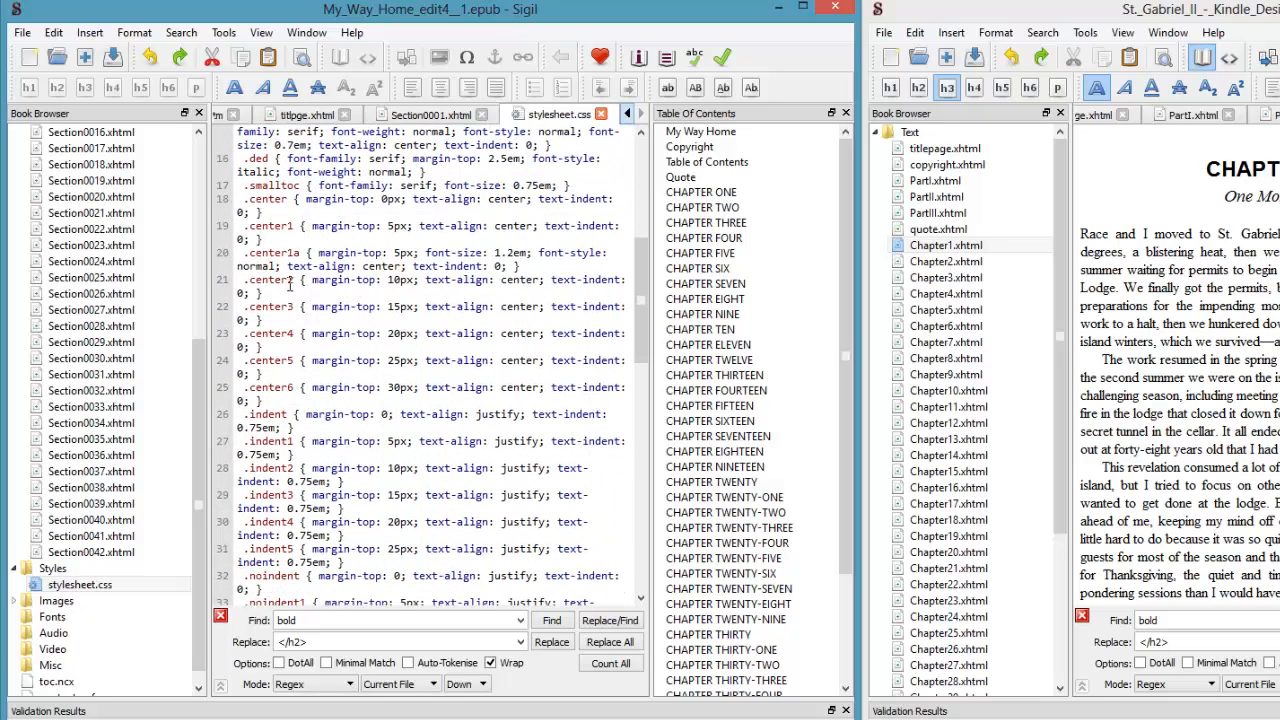
drag(244, 253, 548, 268)
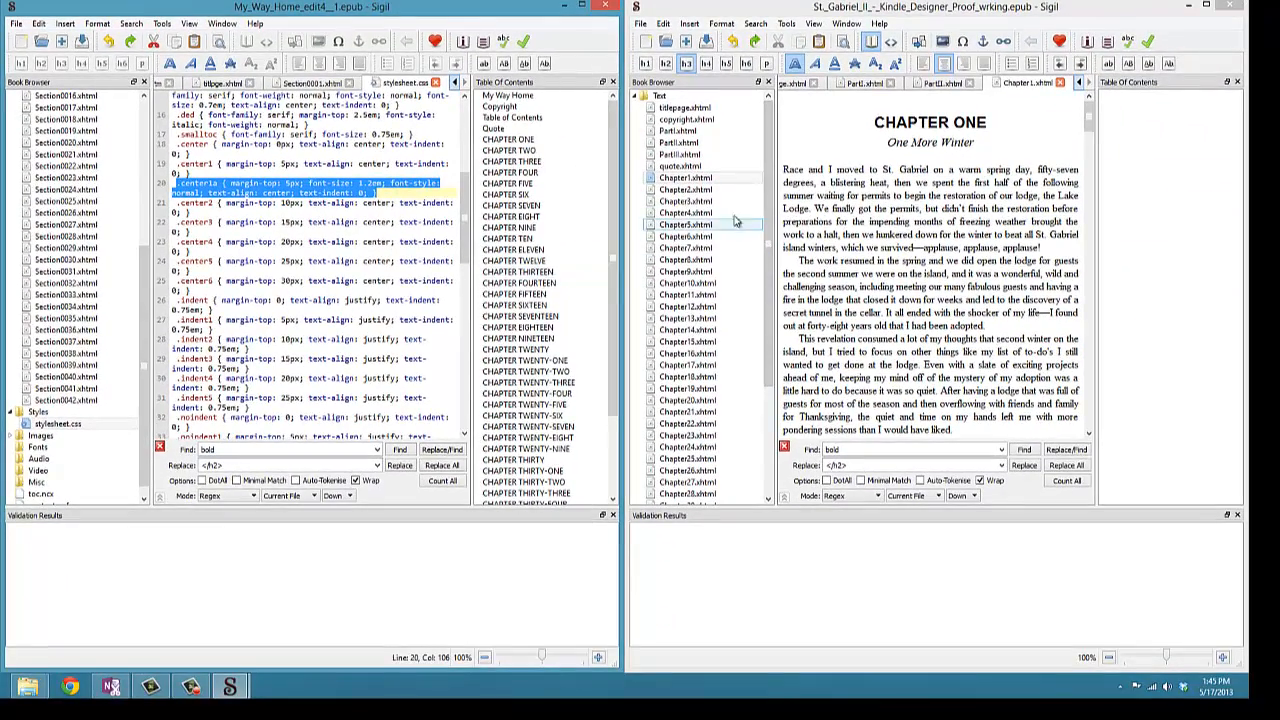
- Expand the second book's Styles folder and open style001.css
scroll(735, 221, down, 5)
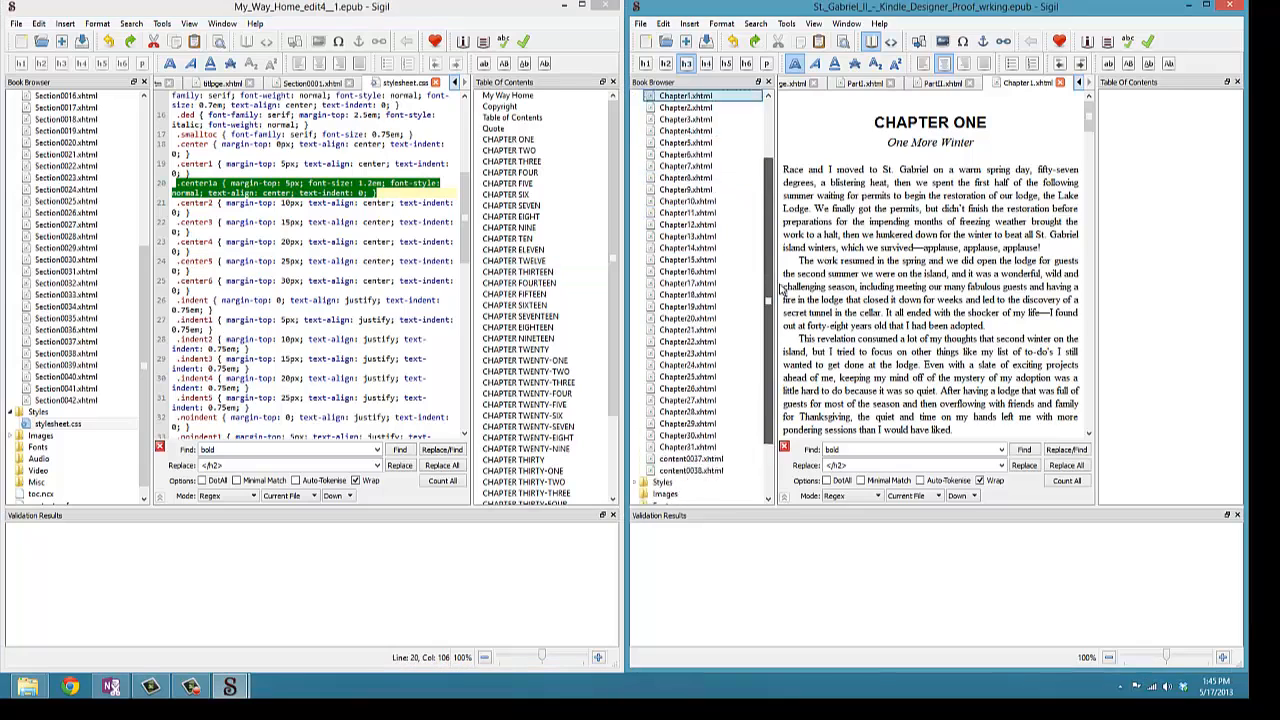
double_click(664, 412)
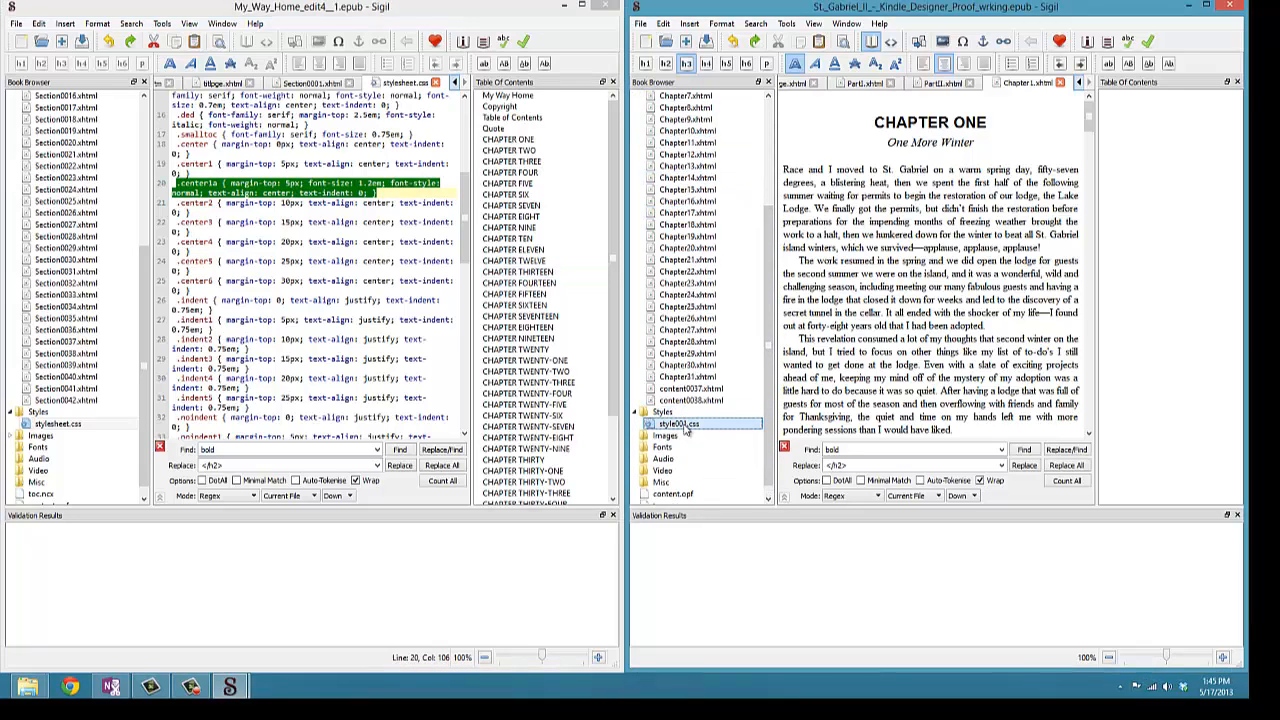
double_click(680, 423)
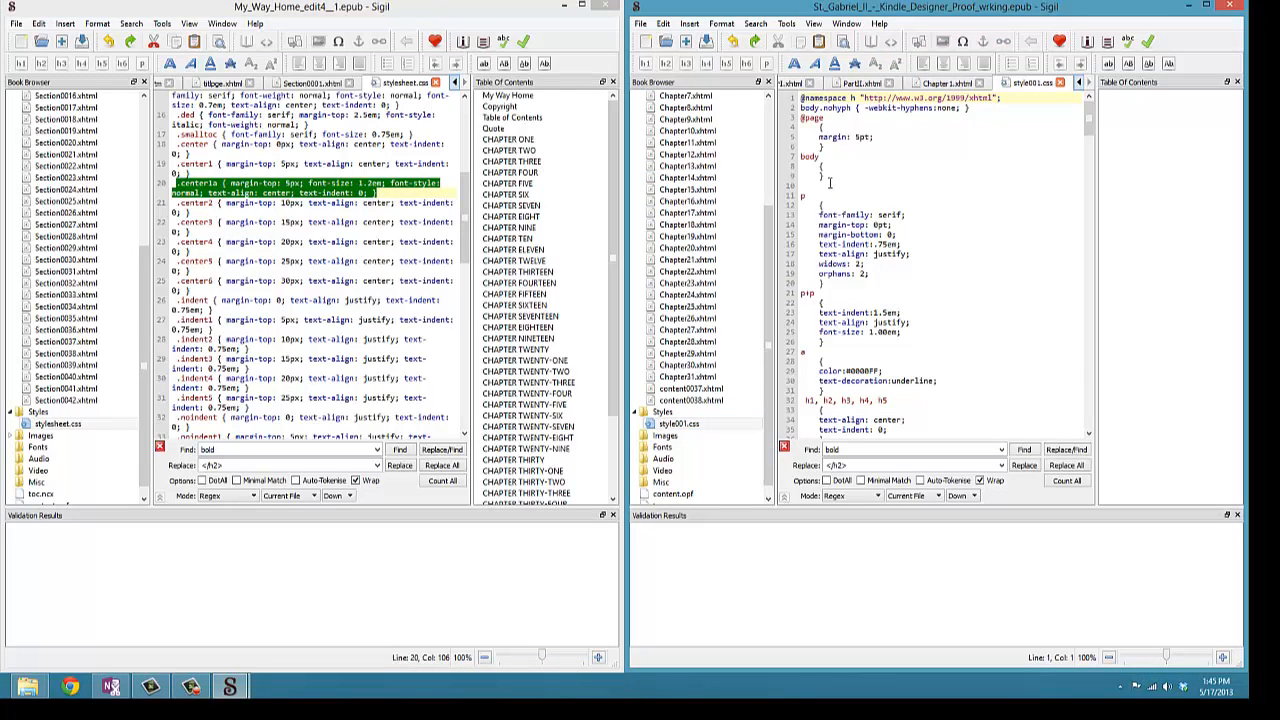
- Compare style001.css rules with the first stylesheet, scrolling down to highlight its .chaph class
drag(819, 137, 882, 137)
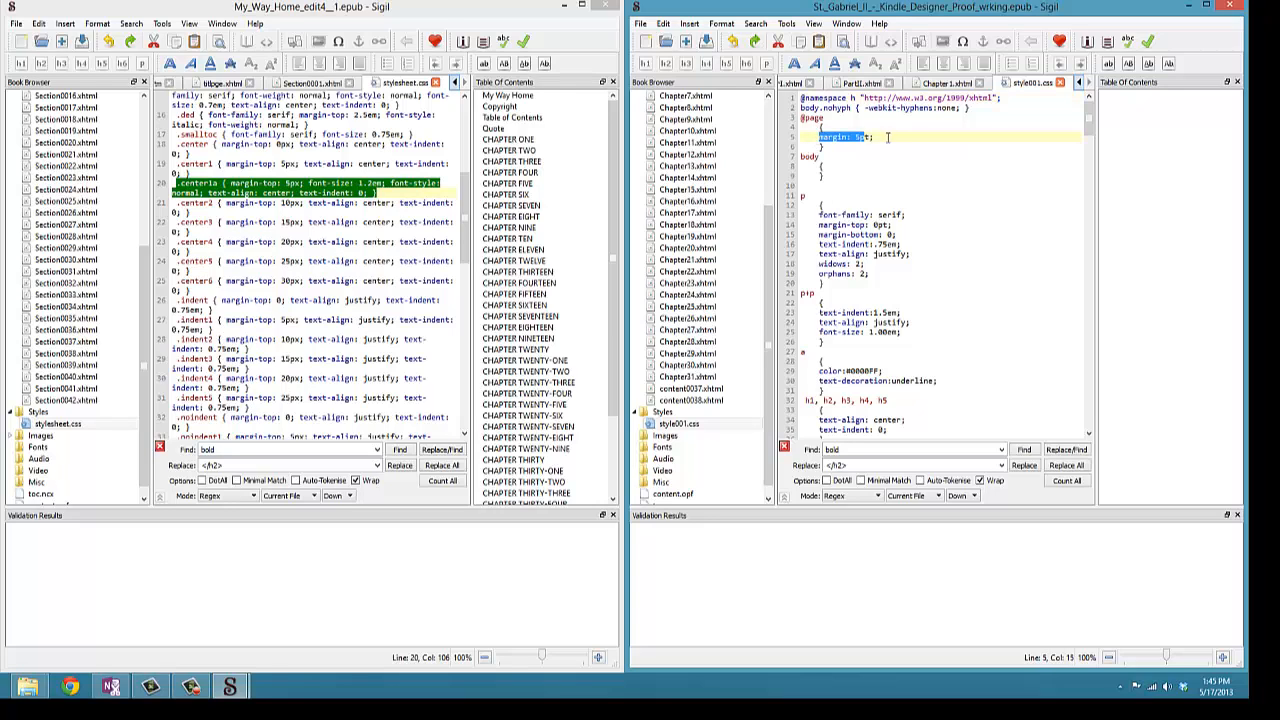
drag(824, 215, 869, 244)
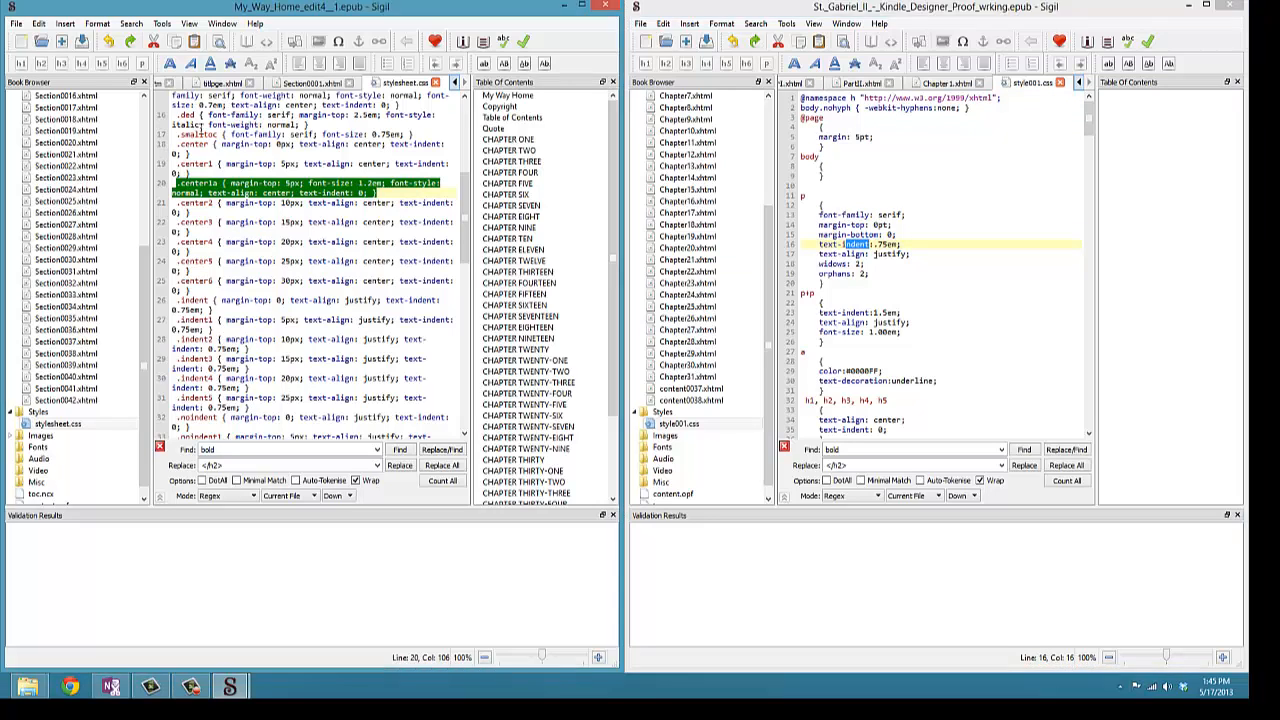
drag(173, 124, 270, 134)
click(820, 234)
click(826, 215)
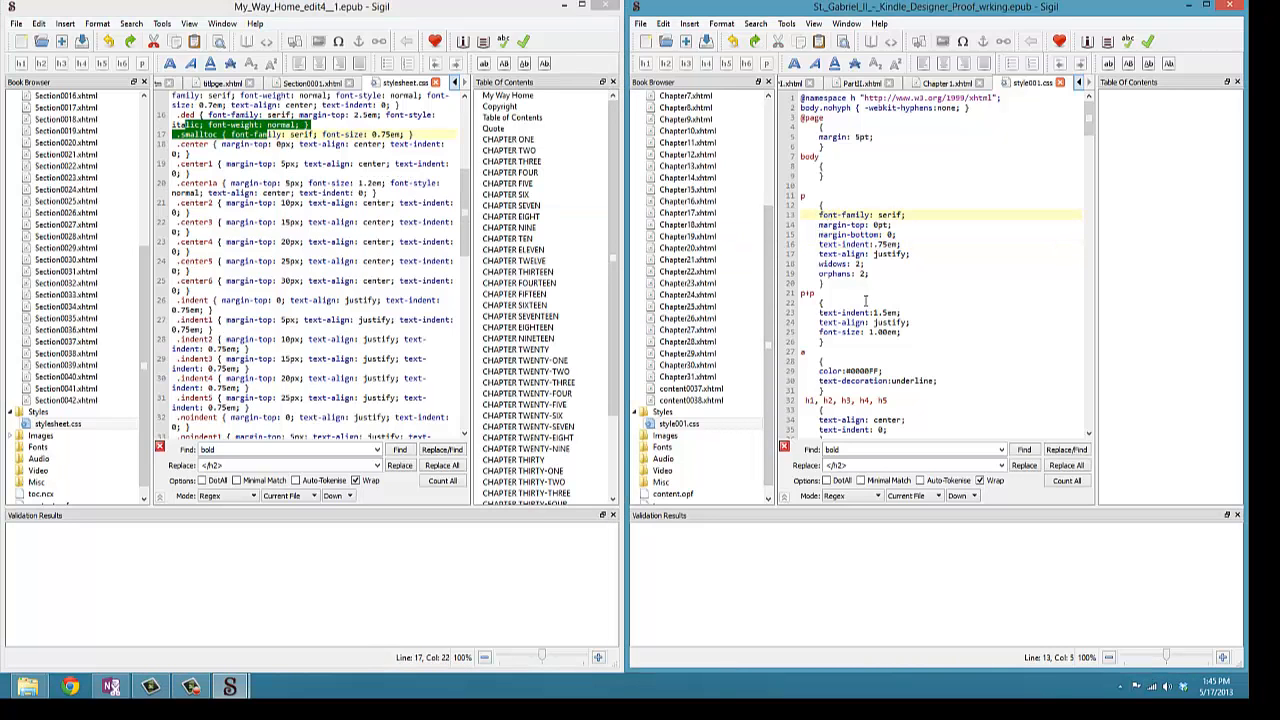
scroll(865, 302, down, 7)
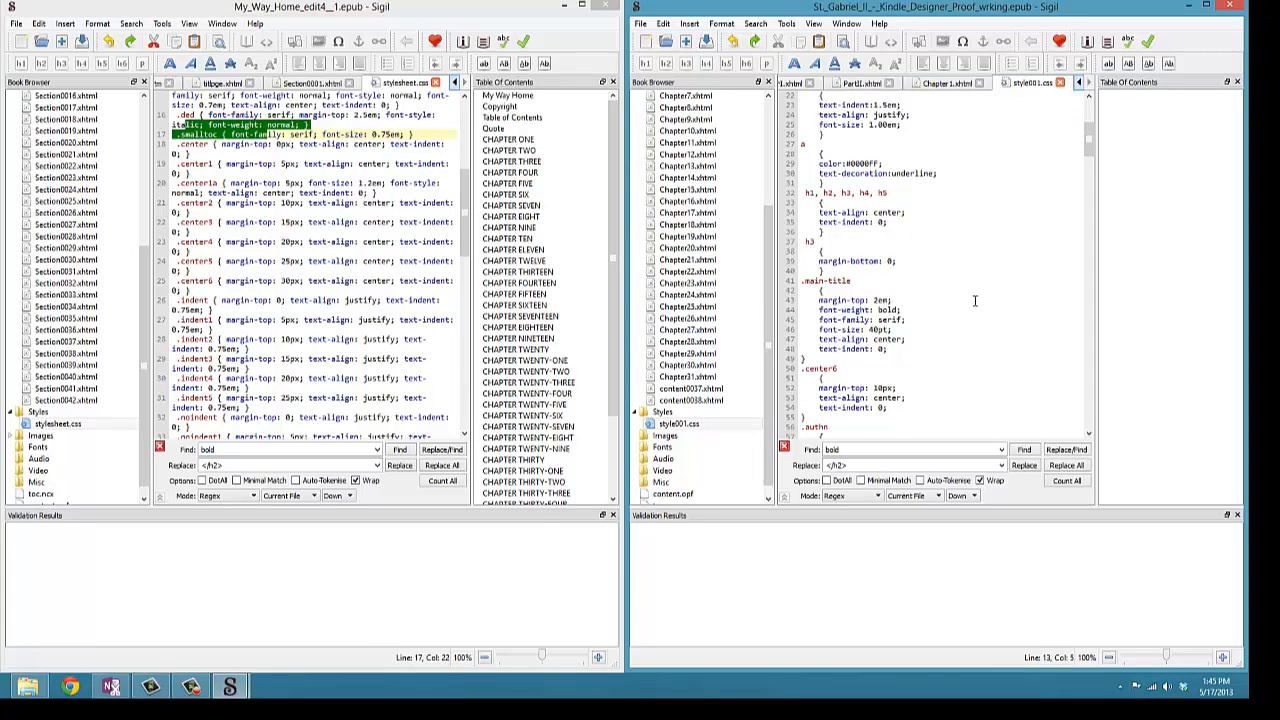
scroll(960, 305, down, 2)
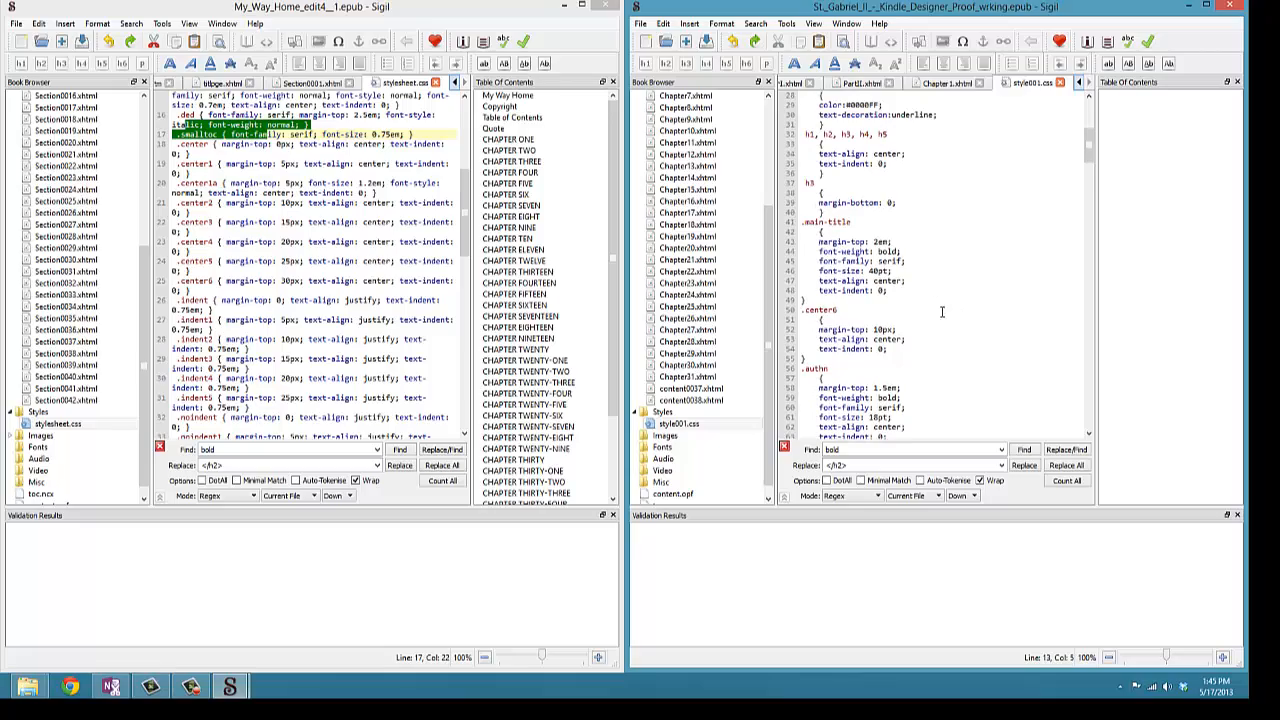
scroll(941, 312, down, 13)
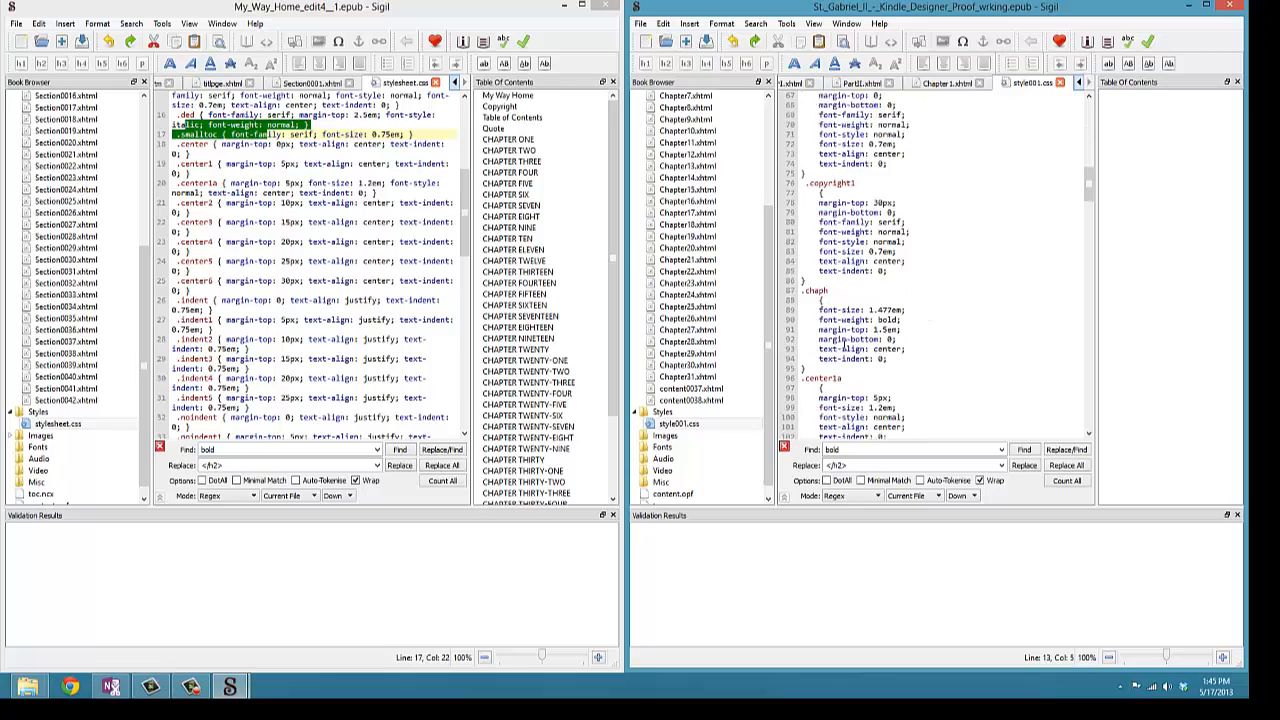
scroll(820, 300, down, 1)
drag(802, 261, 886, 329)
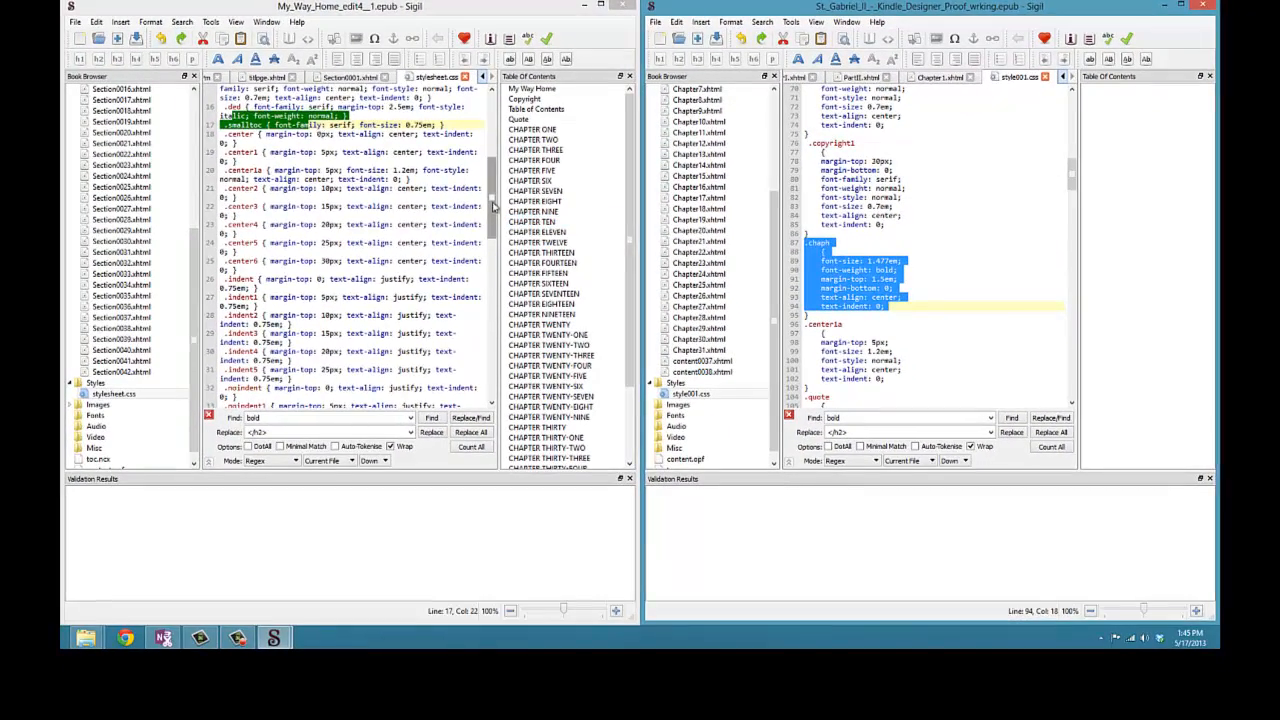
- Highlight the .chaph1 and .centera1 rules in both stylesheets for comparison
drag(493, 205, 493, 128)
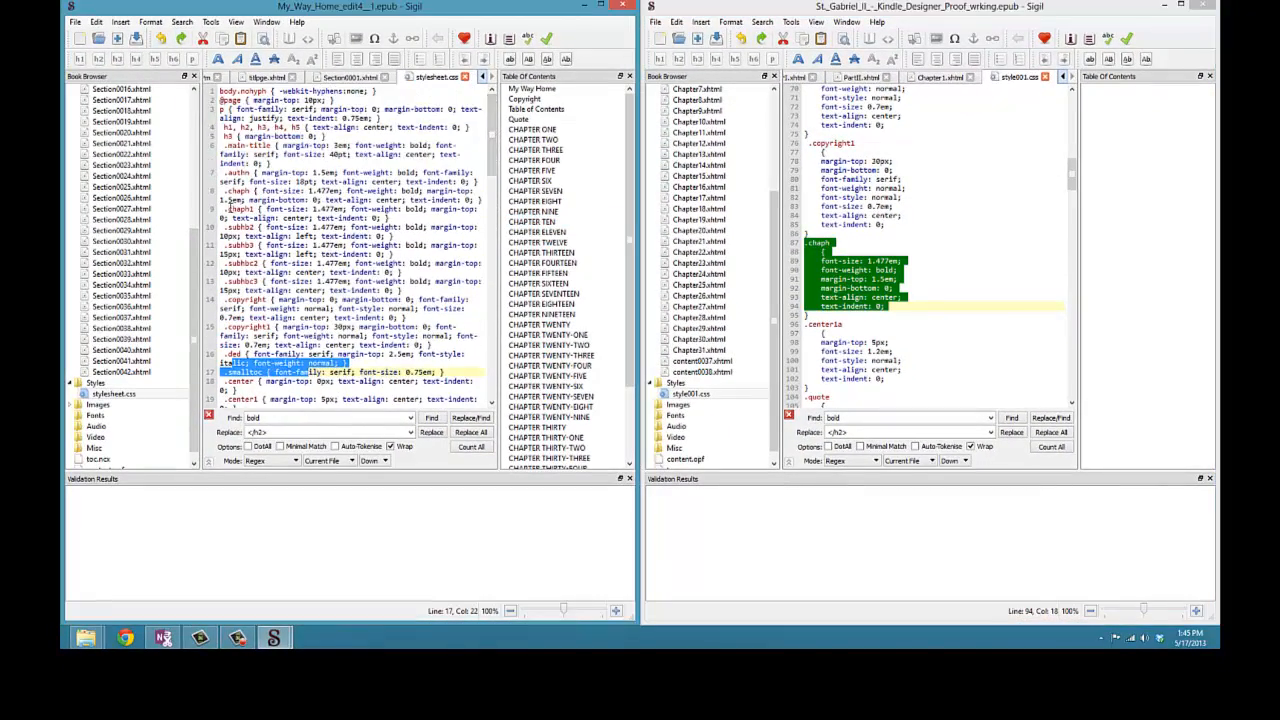
drag(228, 206, 397, 218)
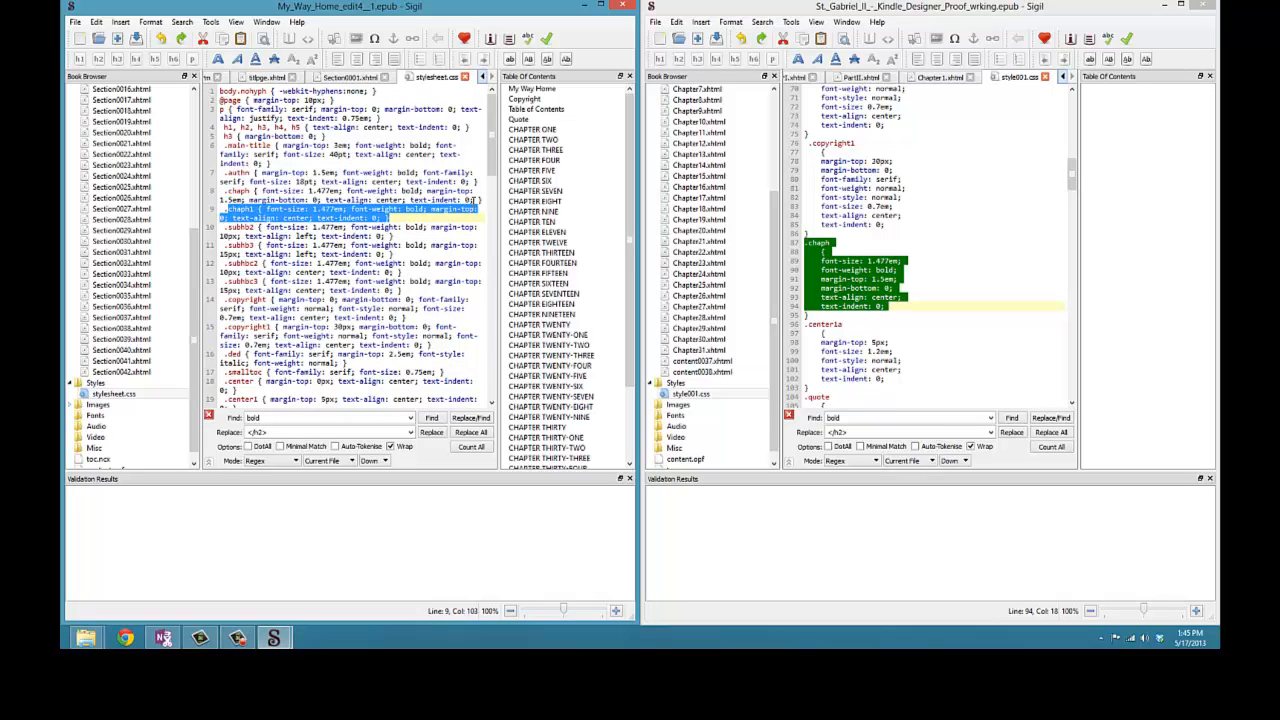
drag(497, 176, 496, 212)
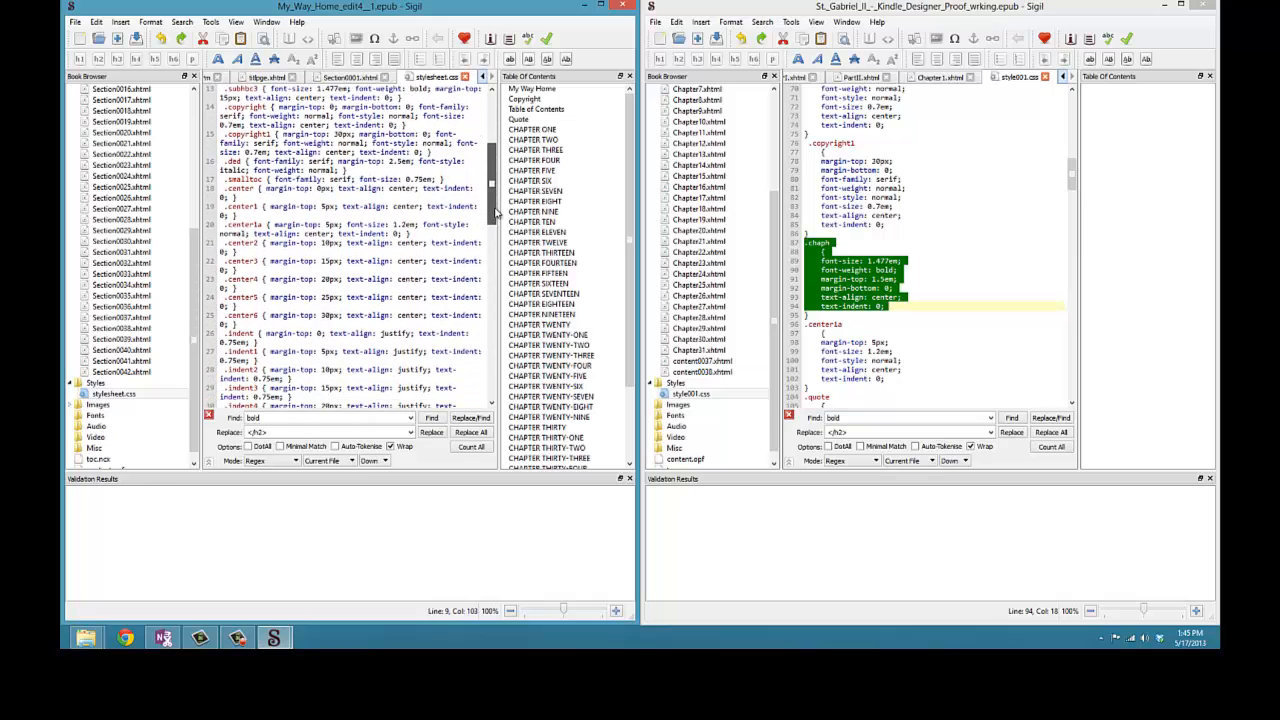
drag(222, 224, 318, 233)
drag(808, 323, 896, 379)
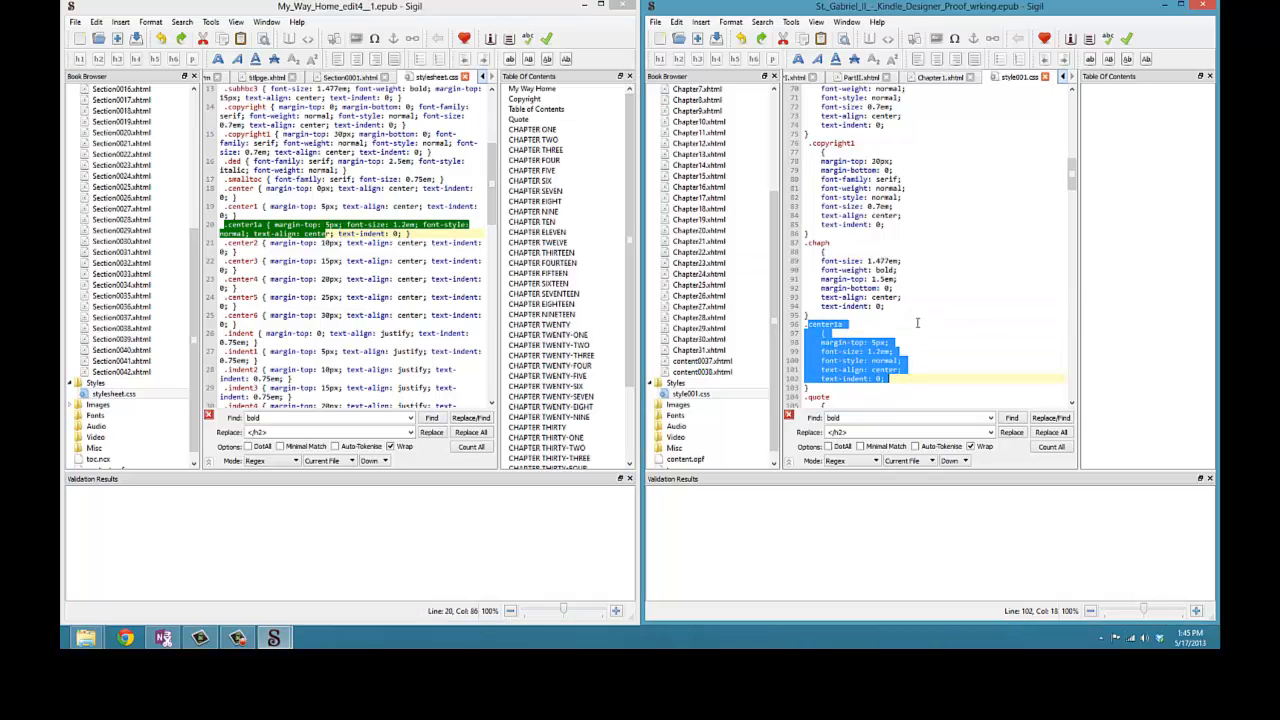
- Open the second book's Chapter1.xhtml in Code View and highlight its chapter heading line
click(962, 80)
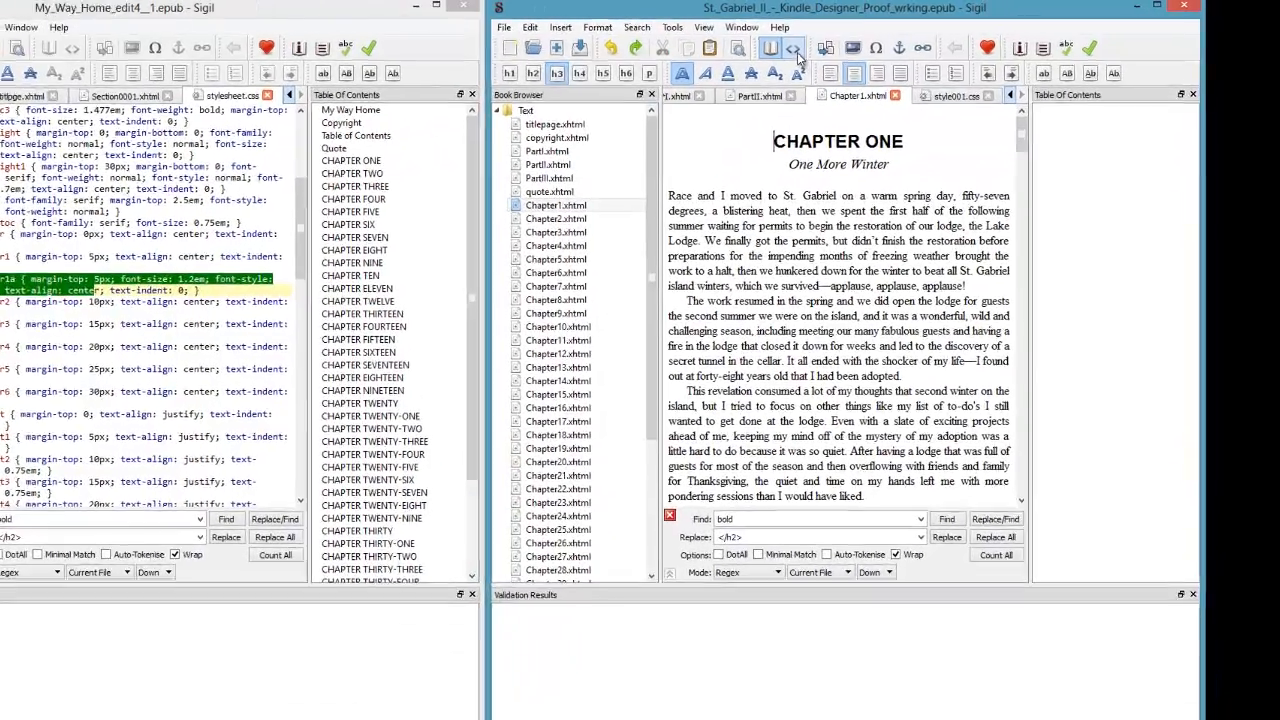
click(887, 38)
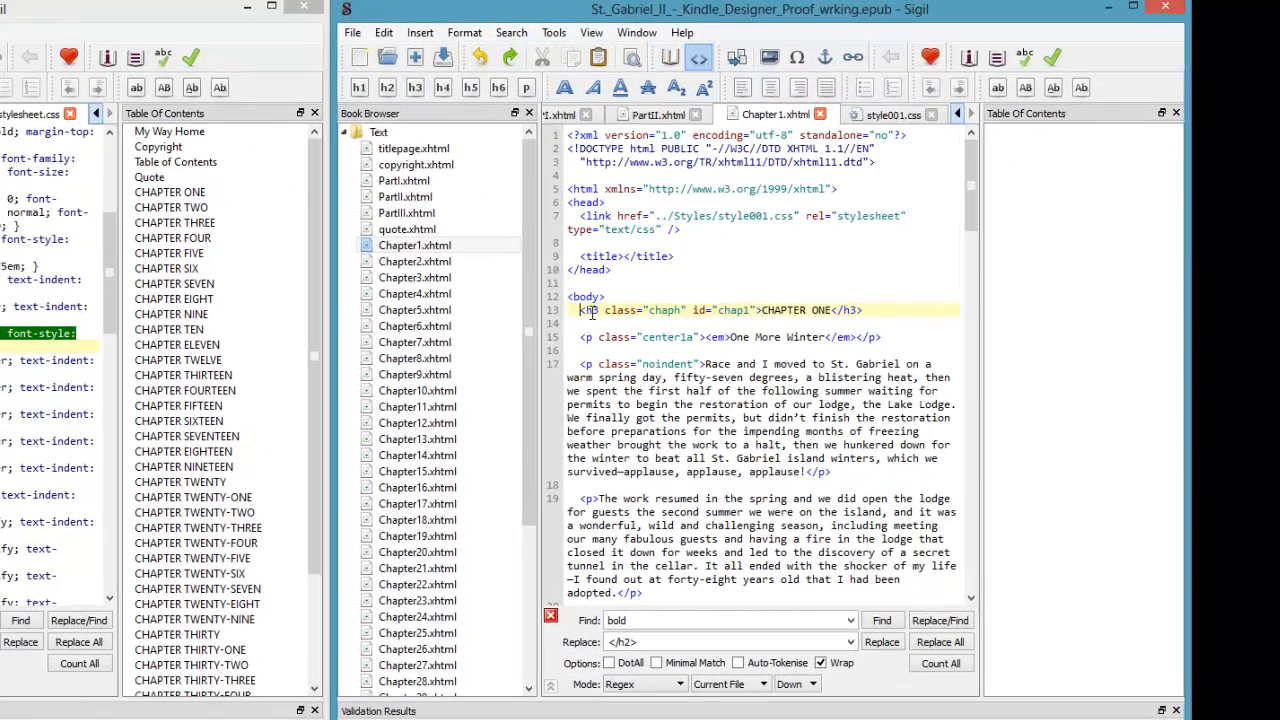
drag(580, 310, 876, 310)
click(798, 310)
click(676, 340)
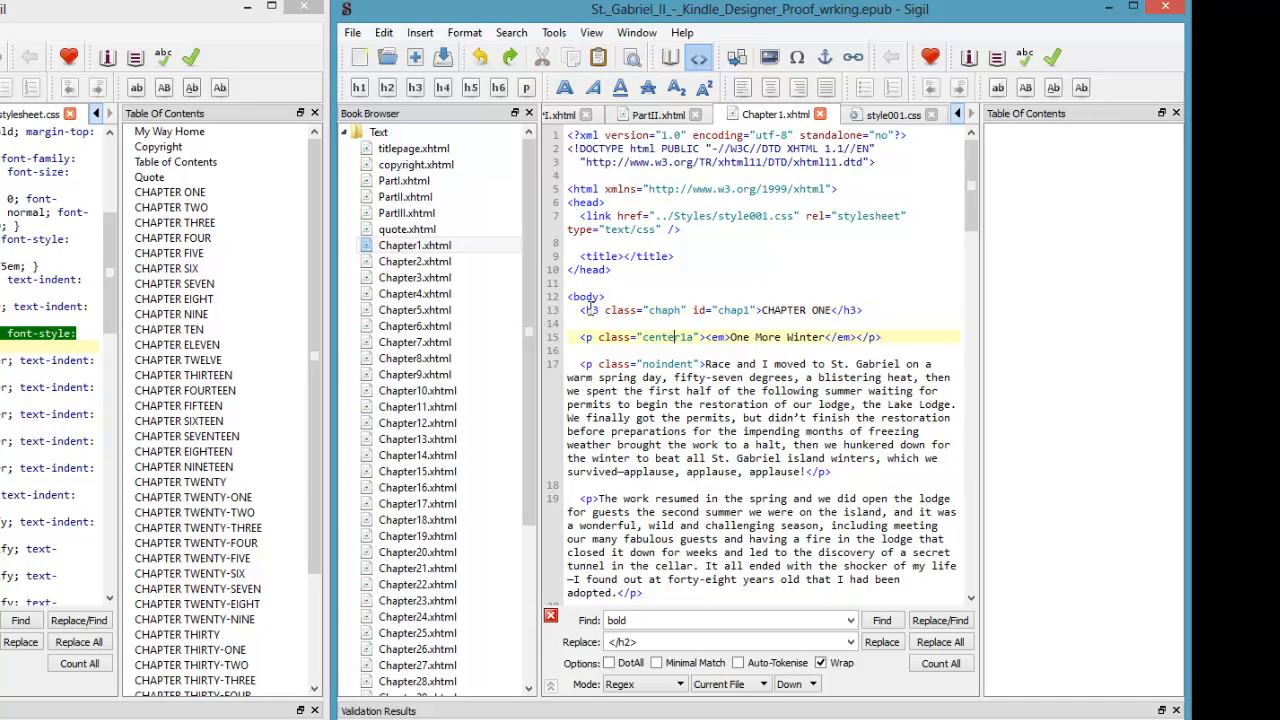
- Highlight the opening and closing h3 tags around the CHAPTER ONE heading
drag(587, 310, 616, 320)
click(589, 337)
drag(831, 310, 863, 311)
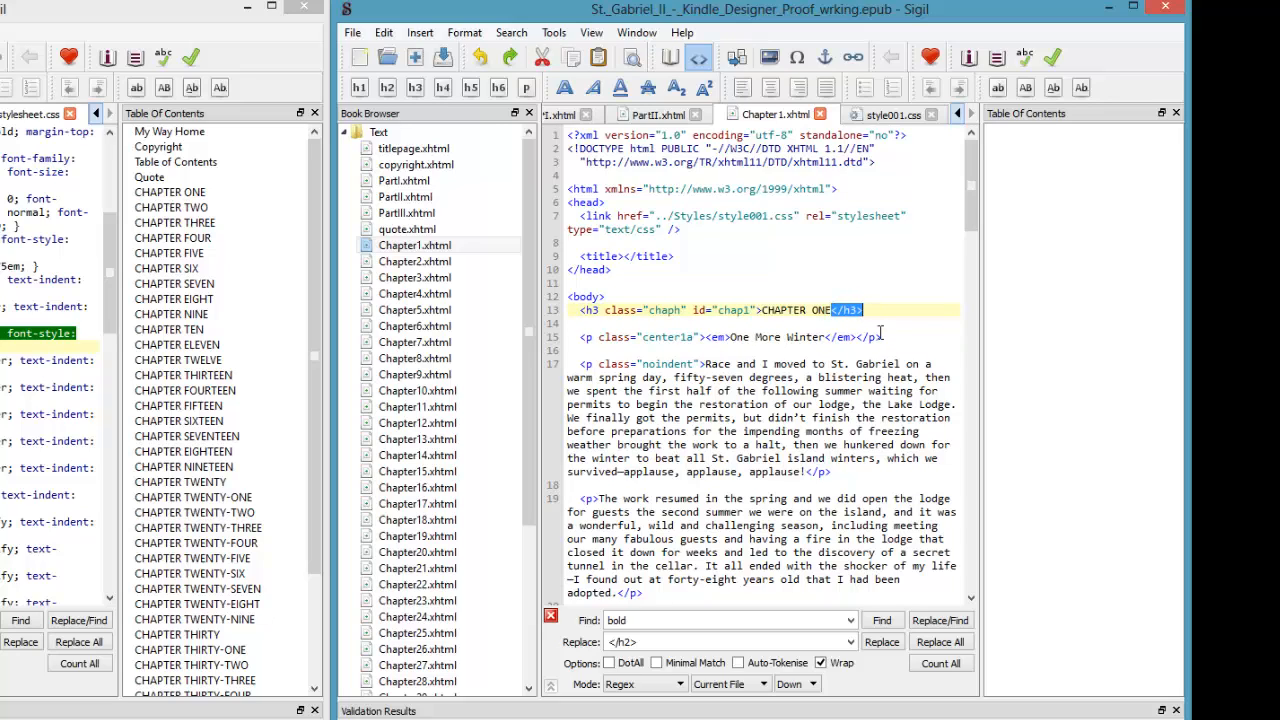
- Highlight the closing h3 tag and the start of the centera1 subtitle paragraph in Chapter1's code
click(836, 311)
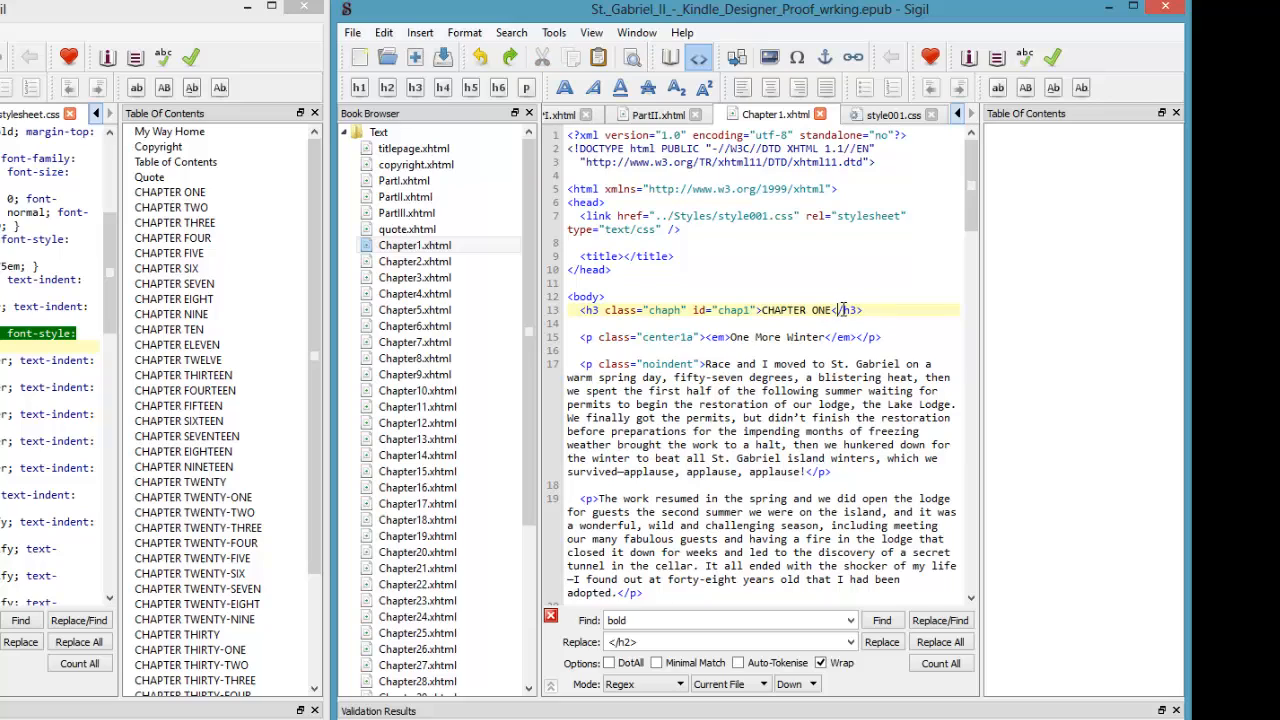
drag(841, 310, 857, 310)
click(856, 311)
drag(862, 337, 864, 310)
click(657, 339)
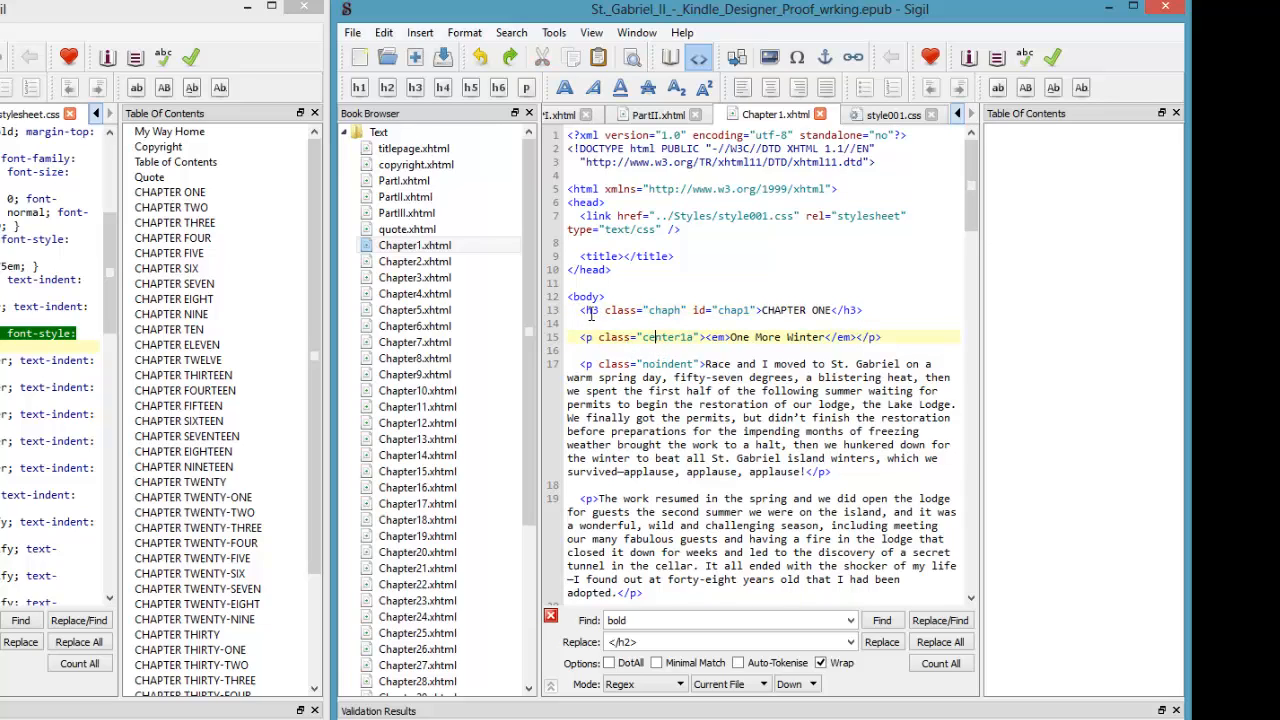
drag(586, 312, 632, 337)
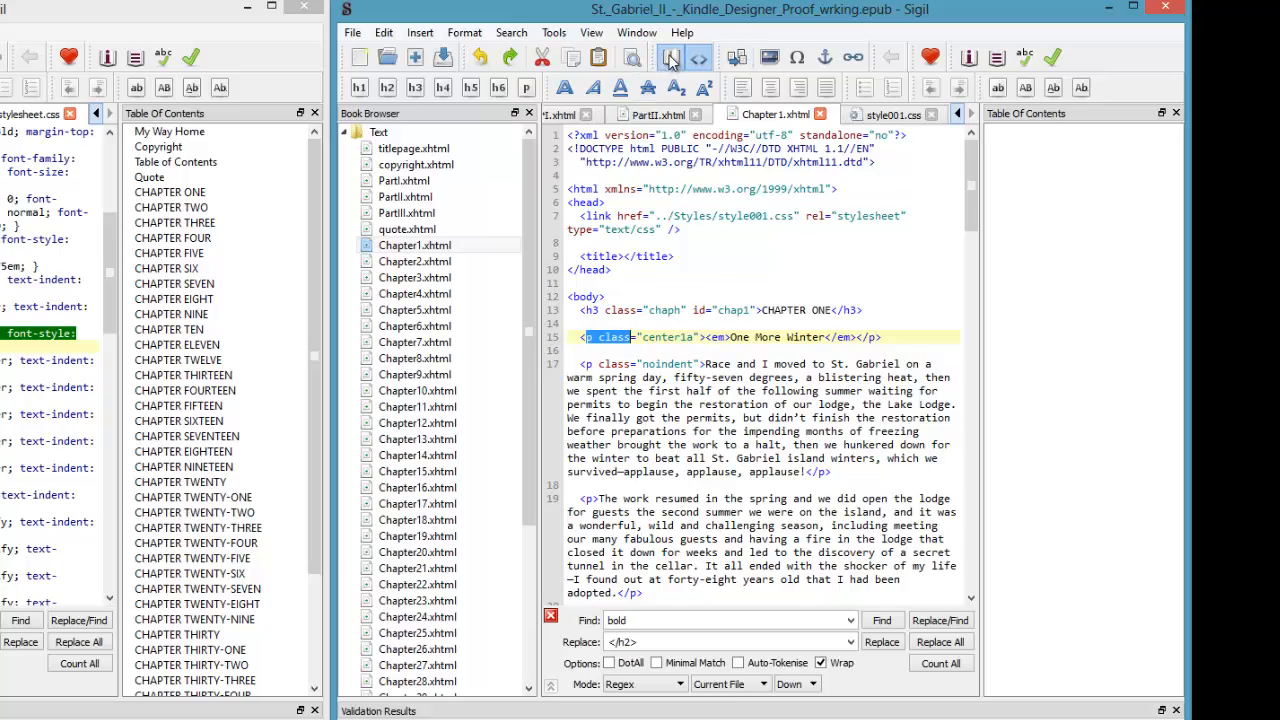
- Switch to Book View and open the second book's Chapter2, Chapter3 and Chapter4 pages
click(670, 57)
double_click(425, 262)
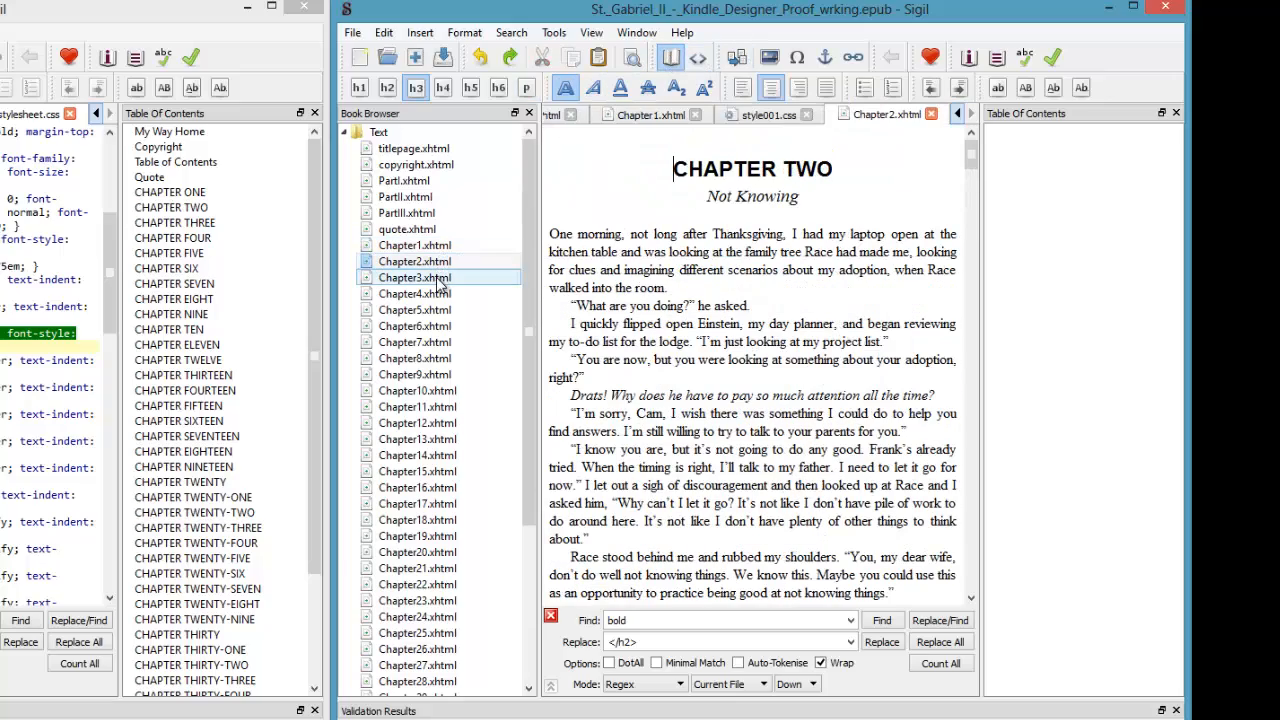
double_click(430, 278)
double_click(420, 293)
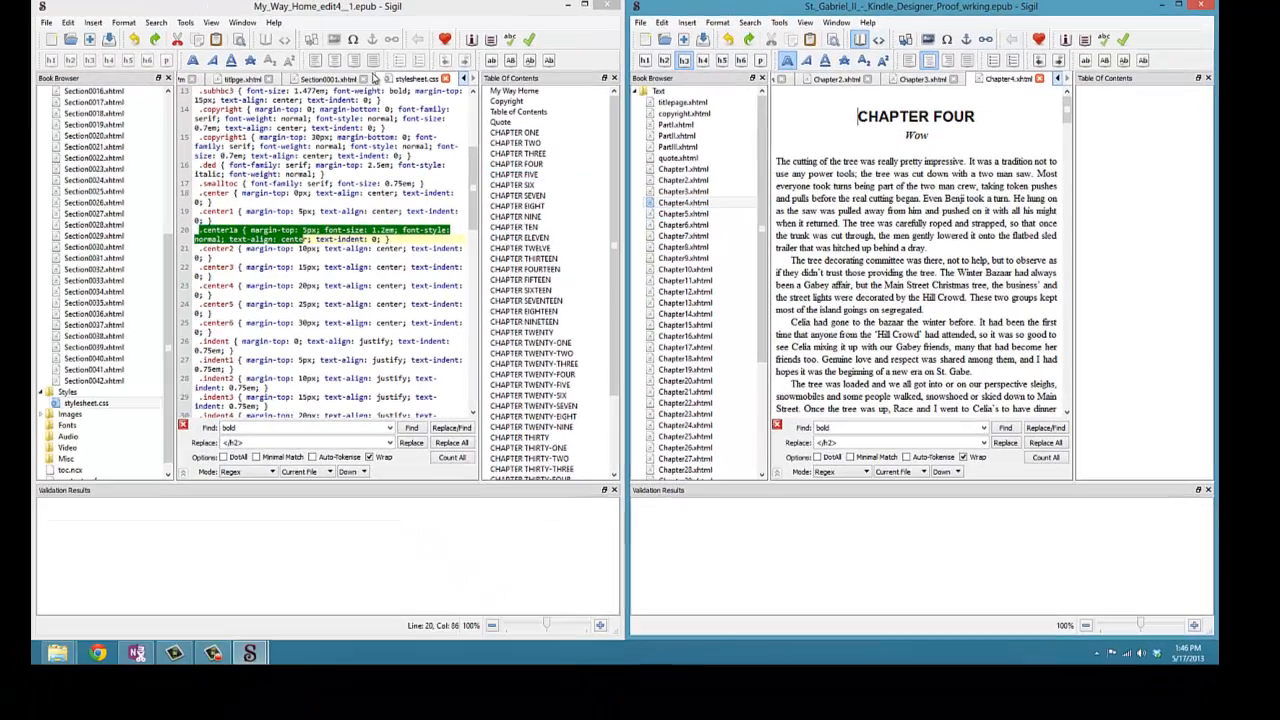
- Open the first book's Section0003, Section0004 and Section0005 pages in Book View to compare chapter headings
scroll(110, 180, up, 7)
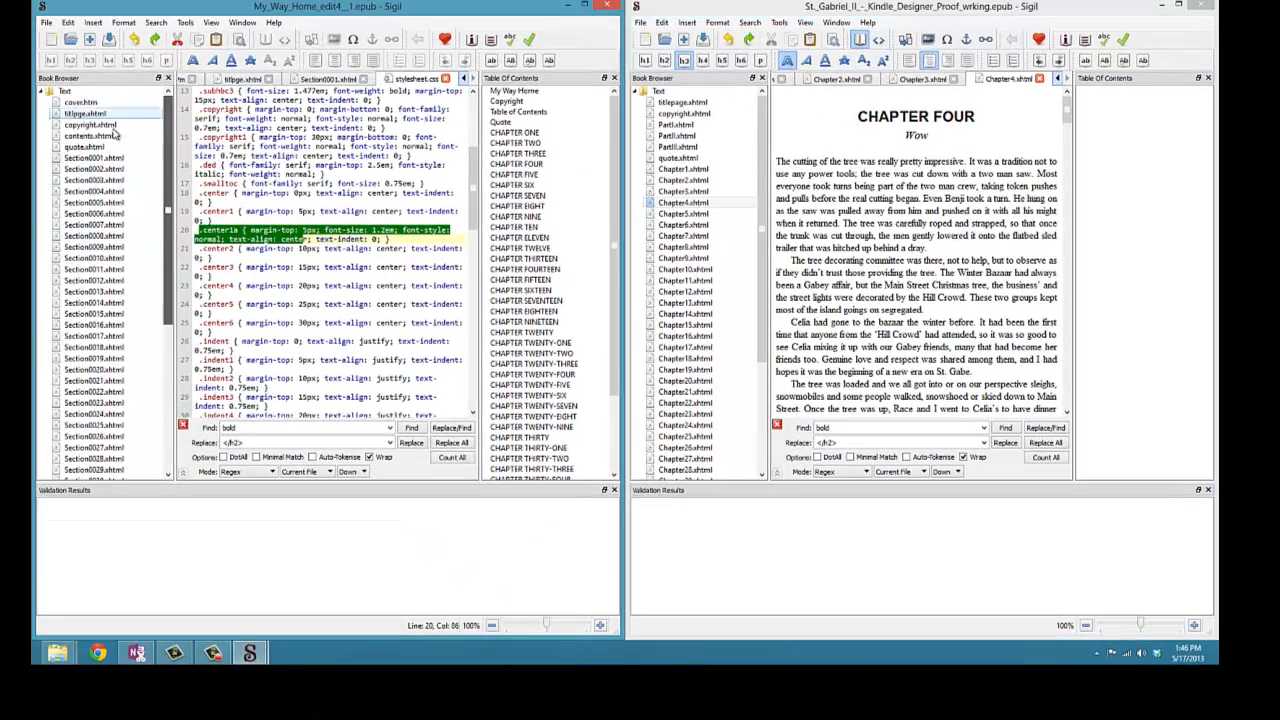
double_click(96, 180)
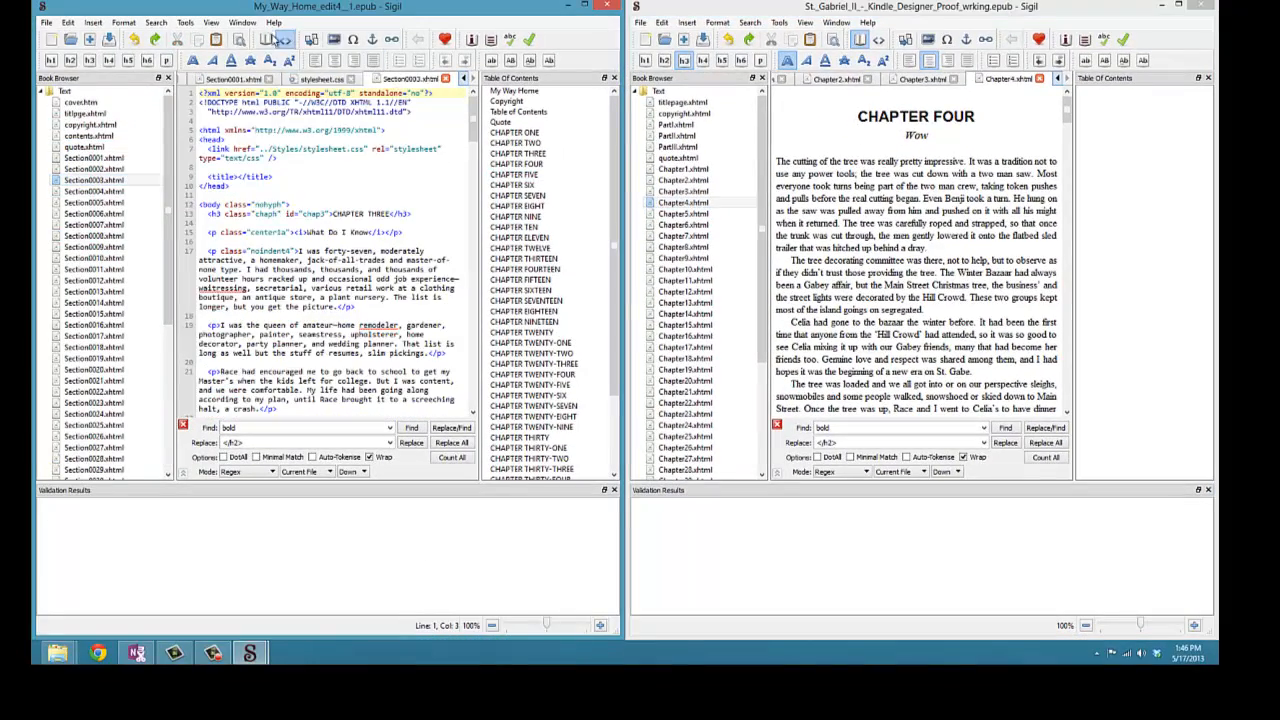
click(266, 40)
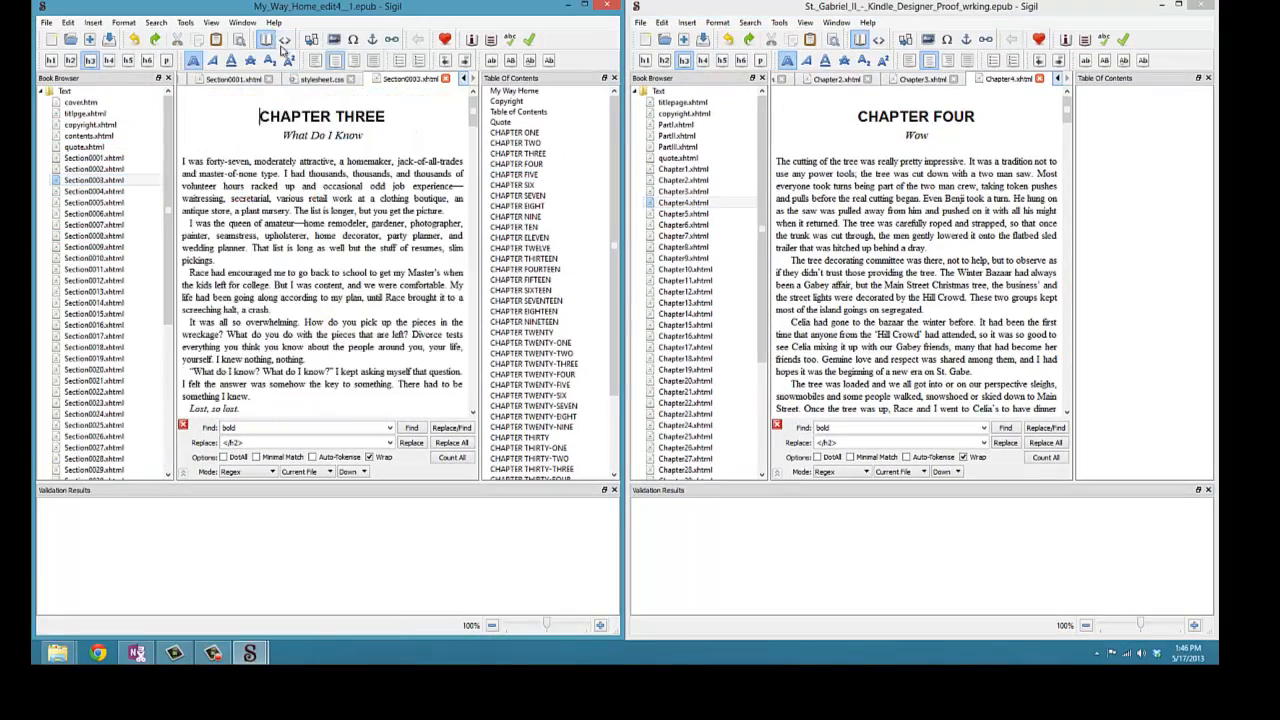
click(92, 192)
double_click(91, 193)
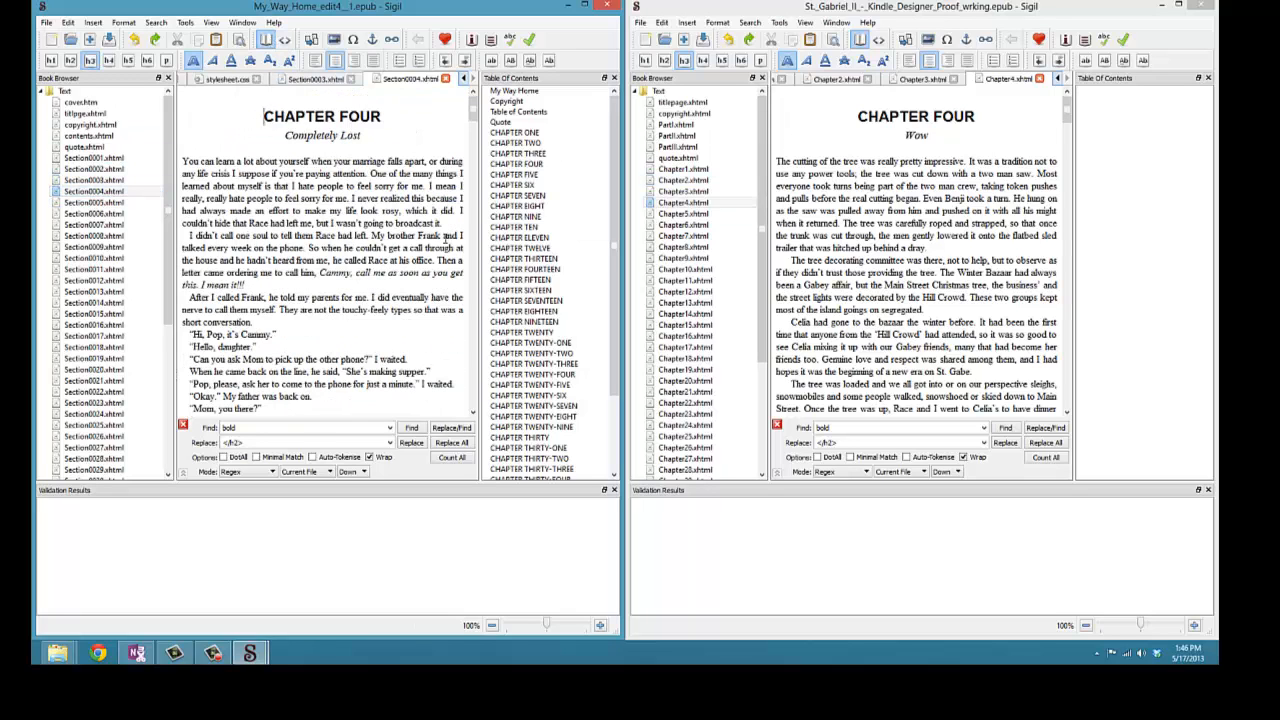
double_click(118, 203)
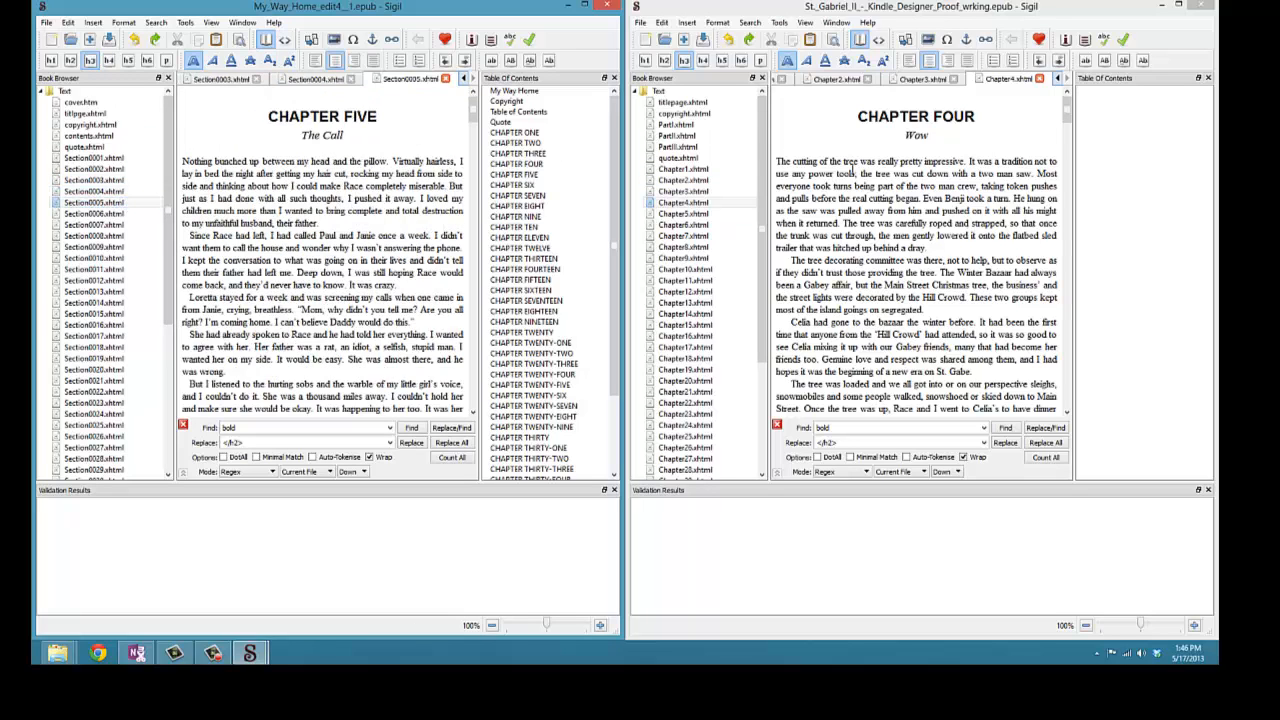
- Open the second book's Chapter5 and highlight its CHAPTER FIVE heading and subtitle
double_click(690, 214)
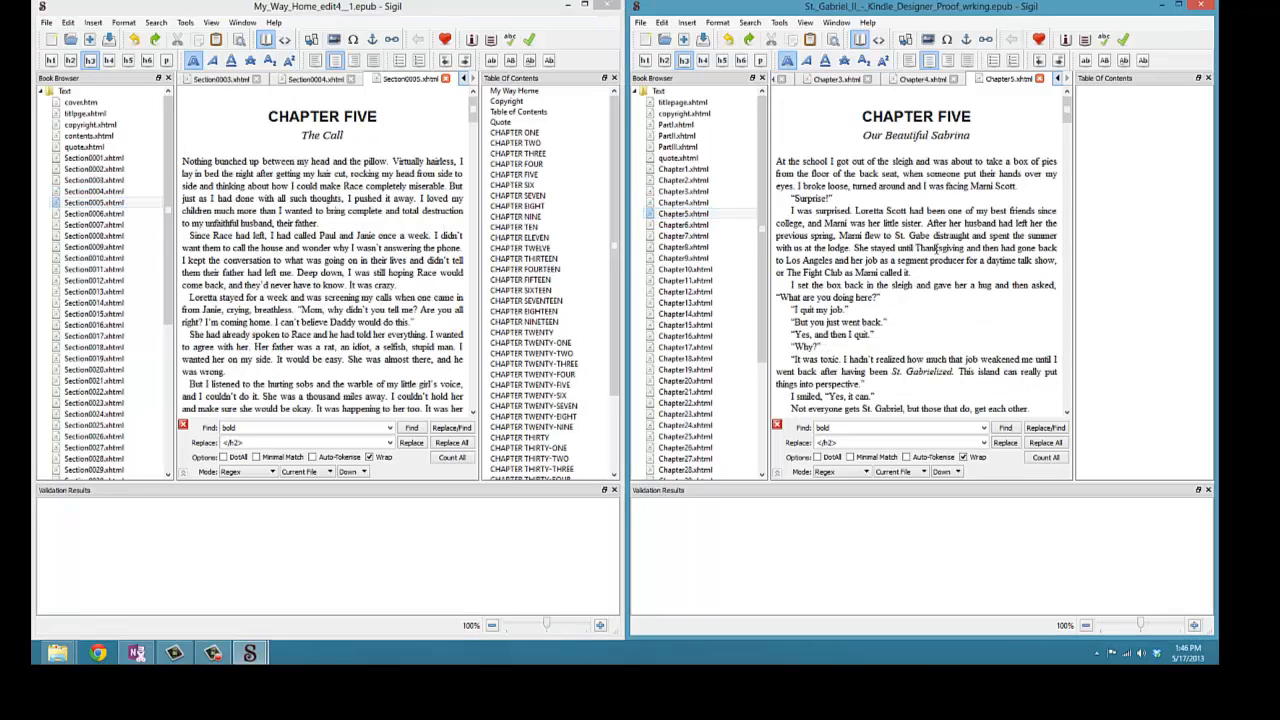
drag(860, 113, 986, 113)
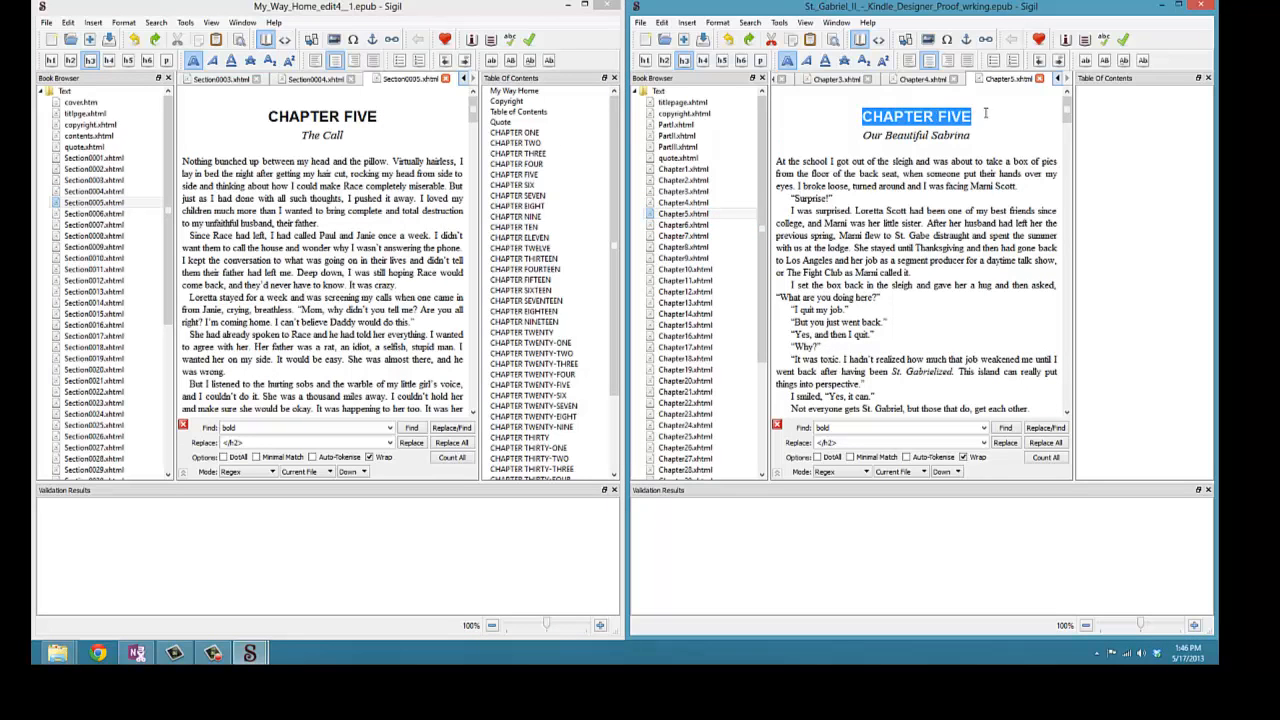
drag(866, 133, 986, 140)
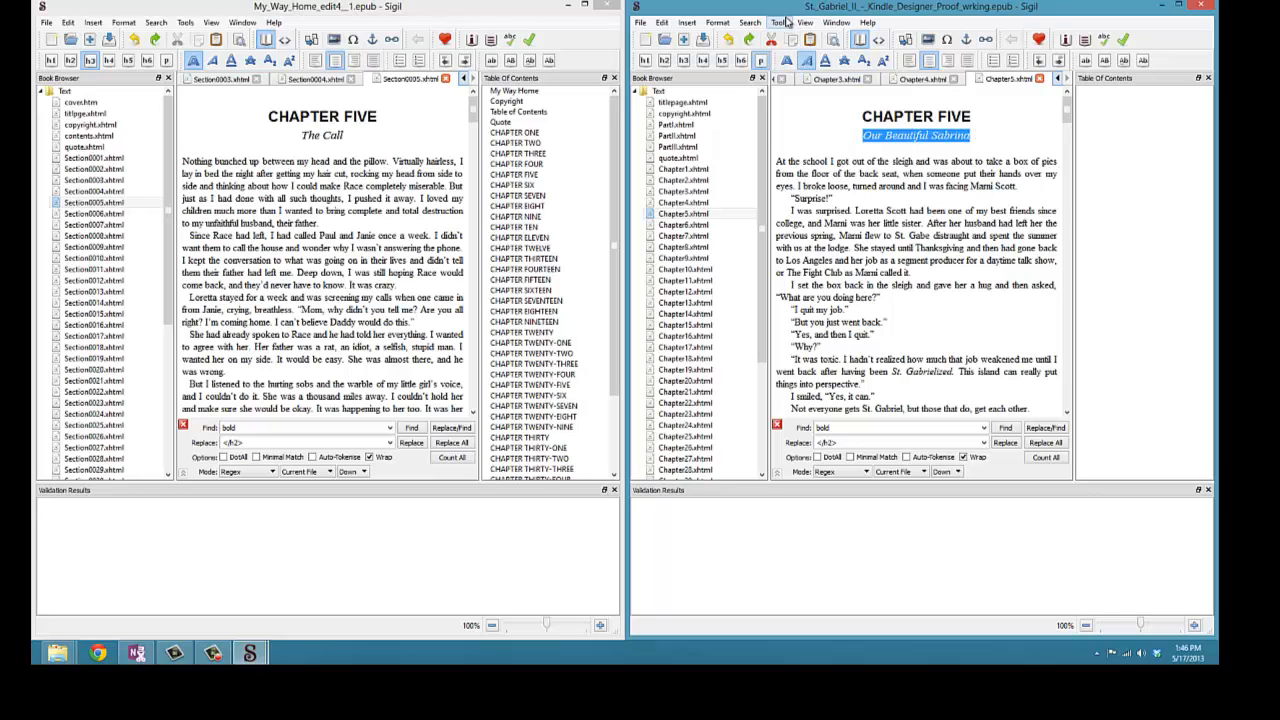
- Browse the Table of Contents tools, then open the first book's contents.xhtml and highlight its title
click(781, 23)
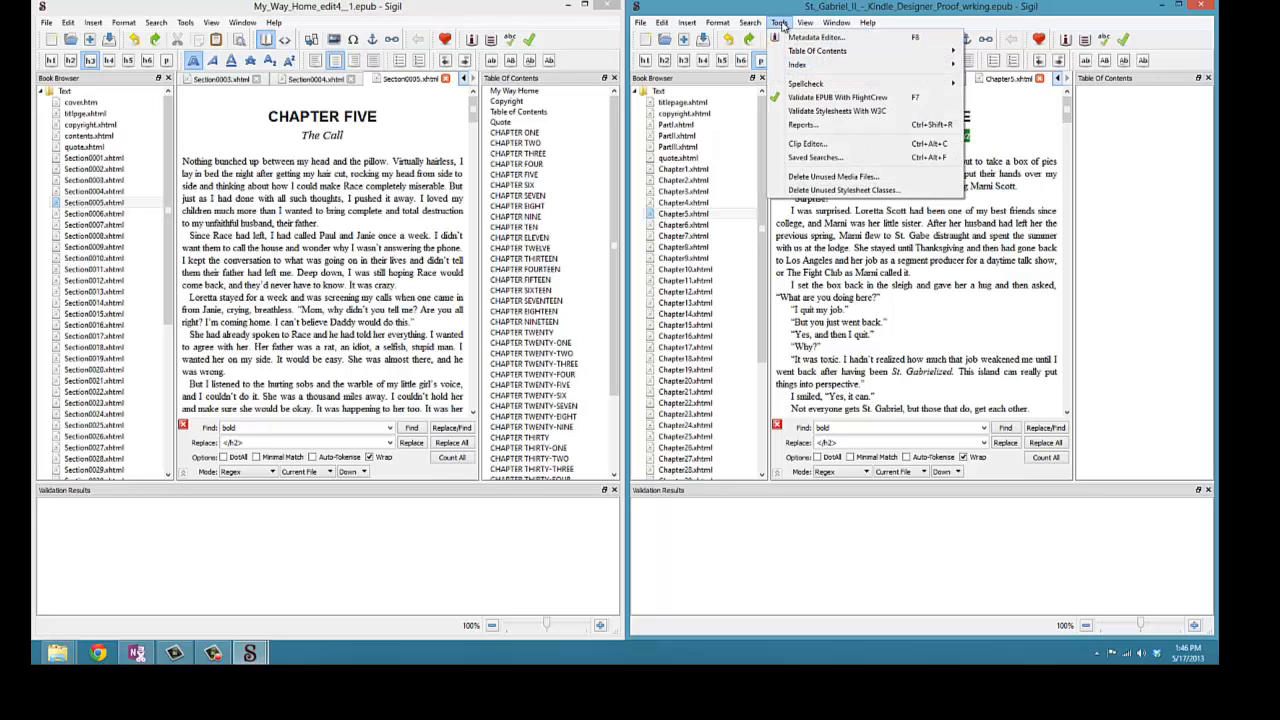
mouse_move(807, 55)
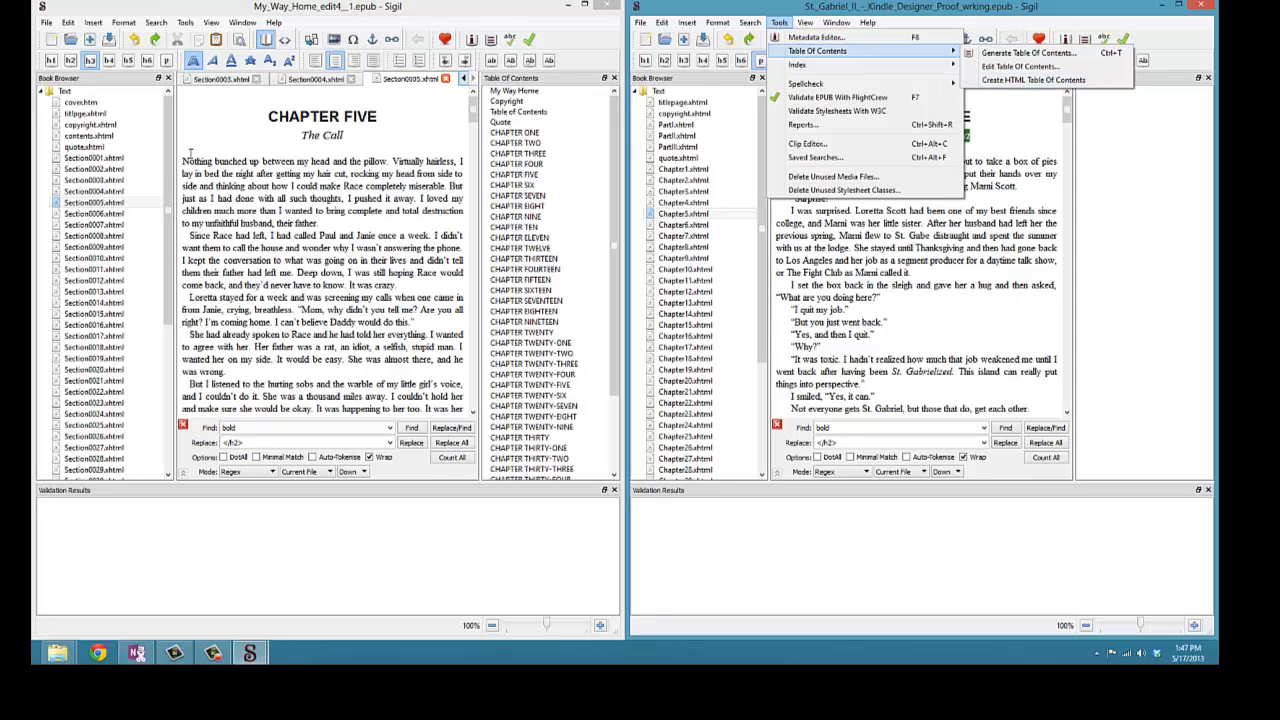
mouse_move(853, 30)
mouse_move(781, 22)
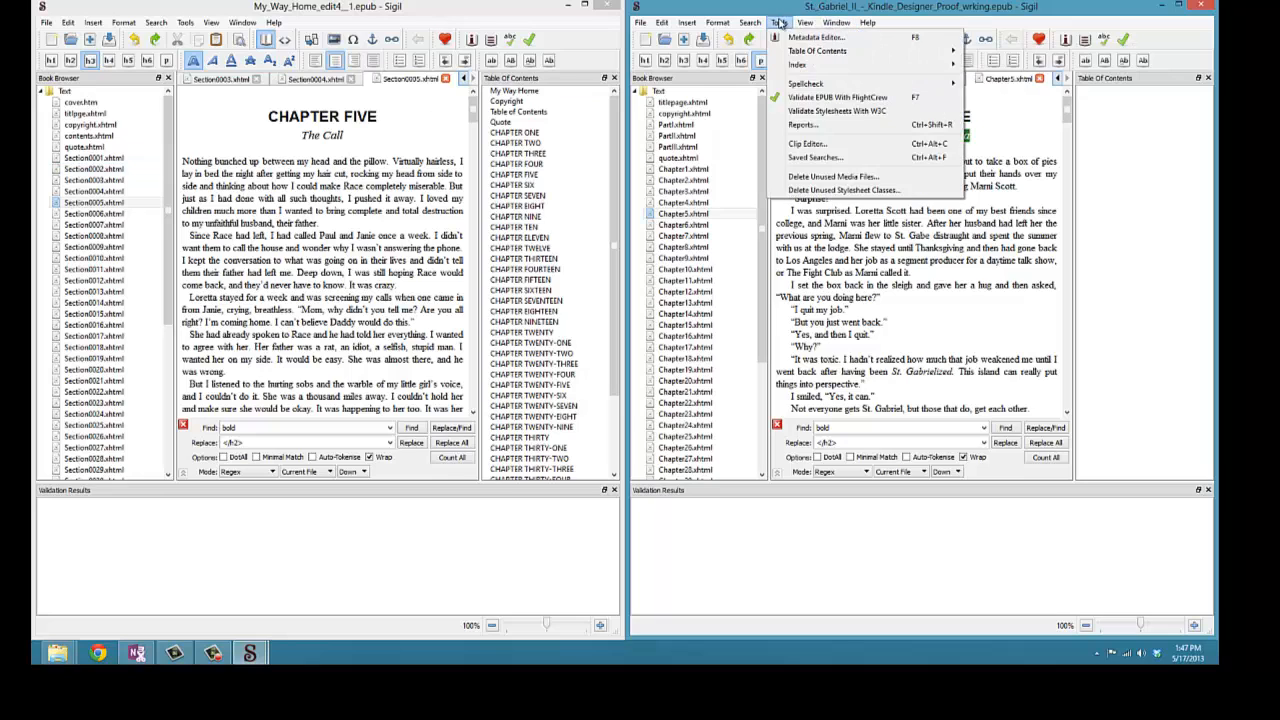
mouse_move(800, 51)
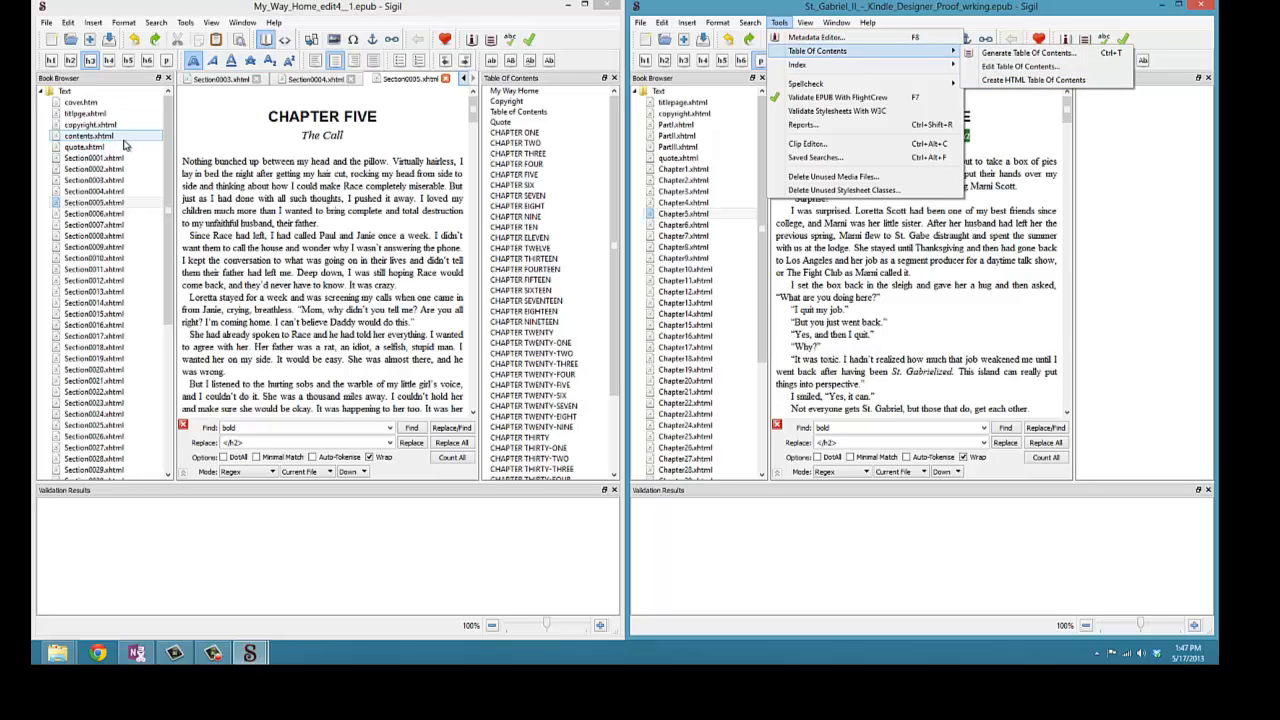
double_click(93, 137)
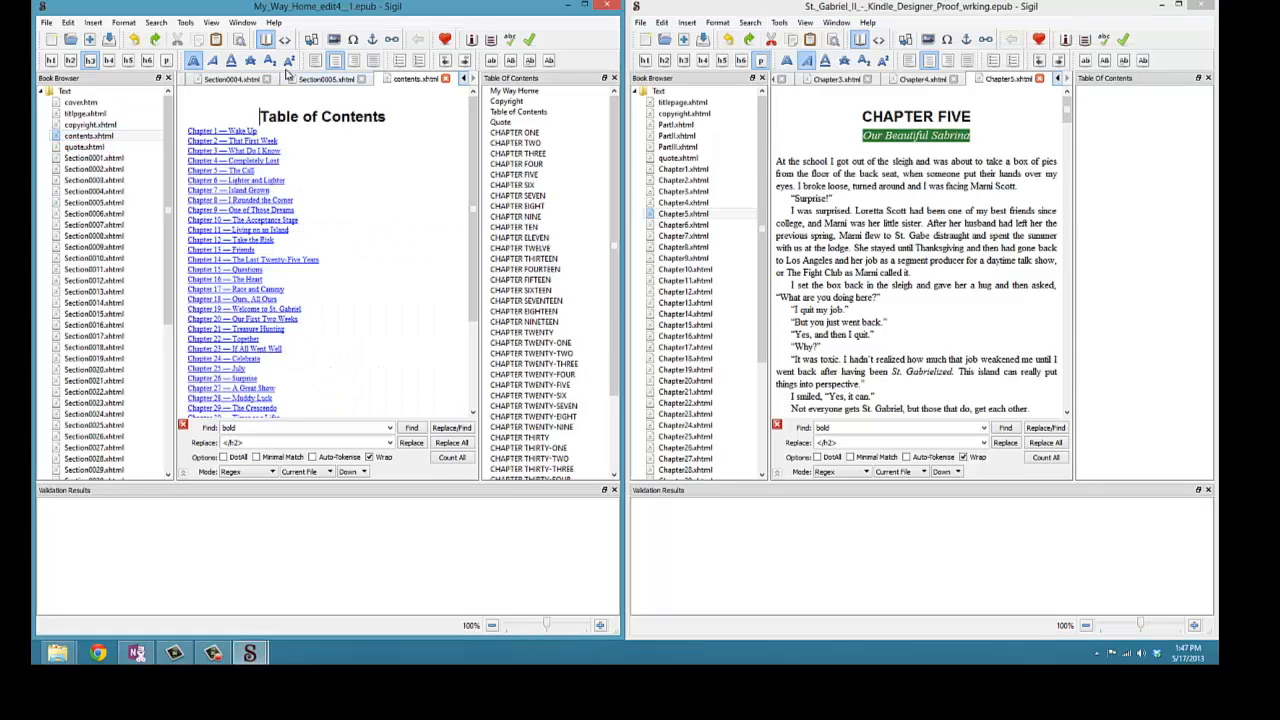
drag(258, 116, 397, 150)
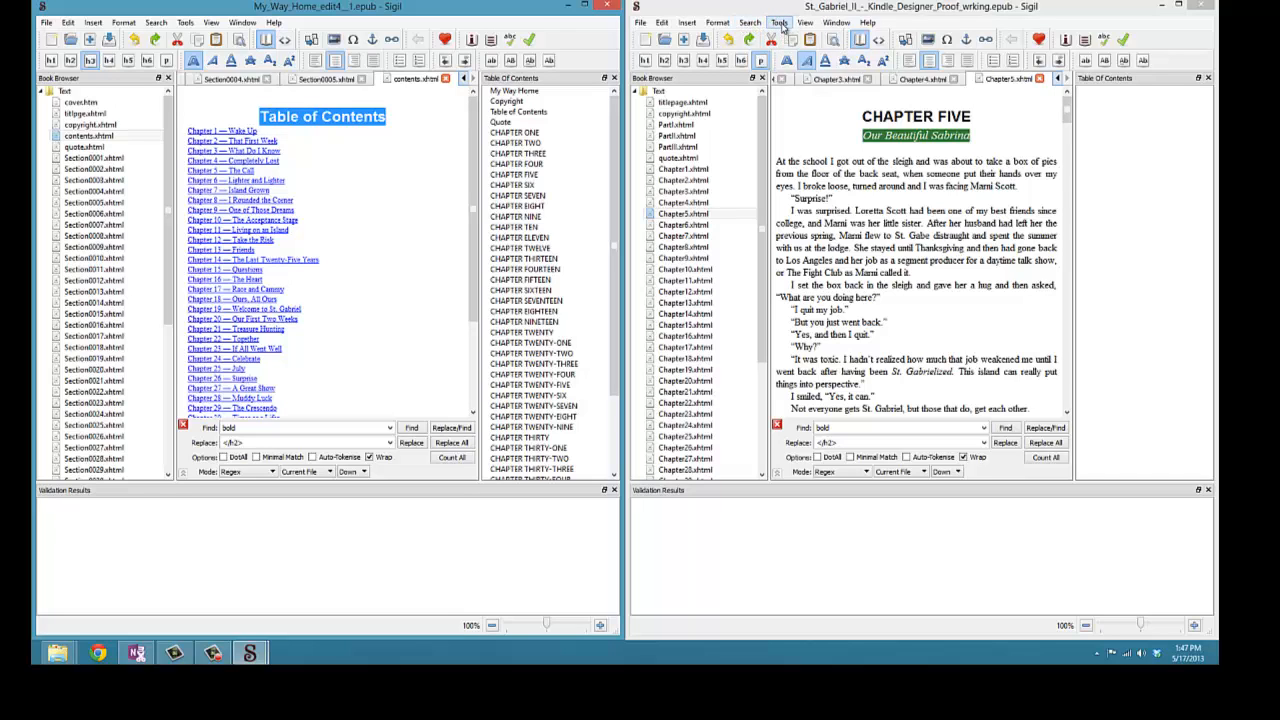
- Generate the second book's table of contents, excluding the Sweet Gabriel heading and keeping all chapter entries
click(780, 23)
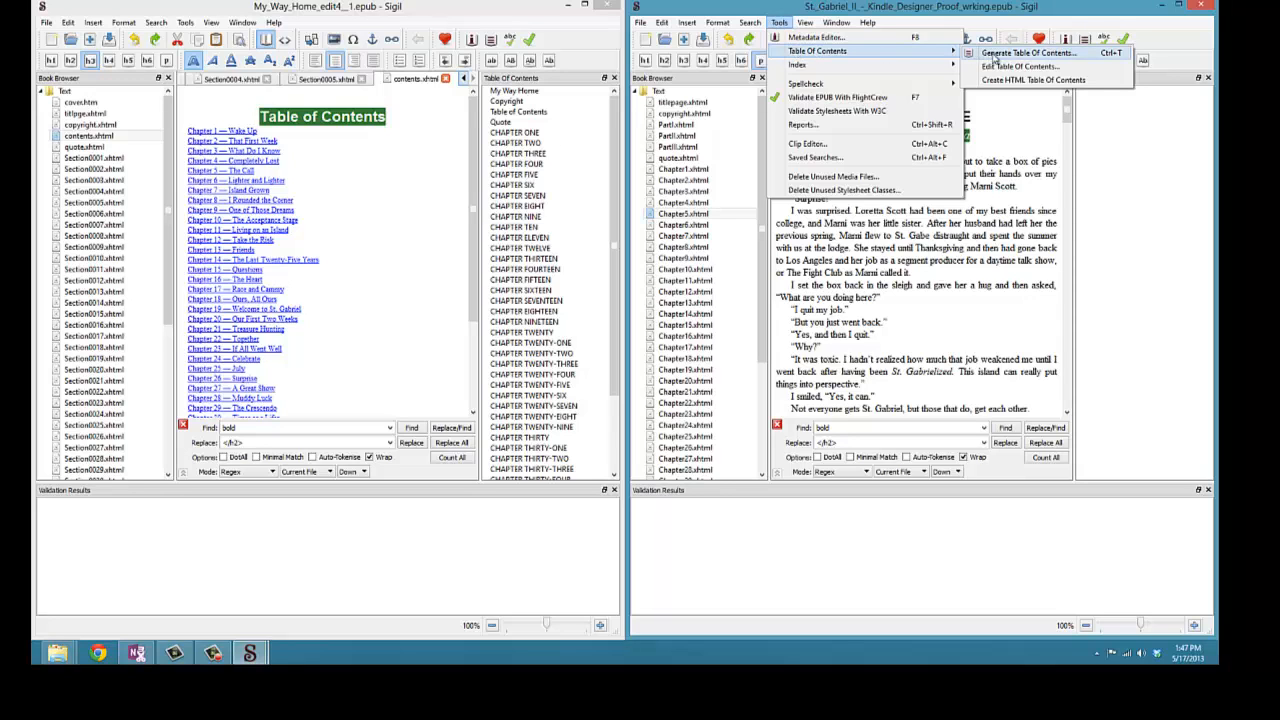
click(1068, 56)
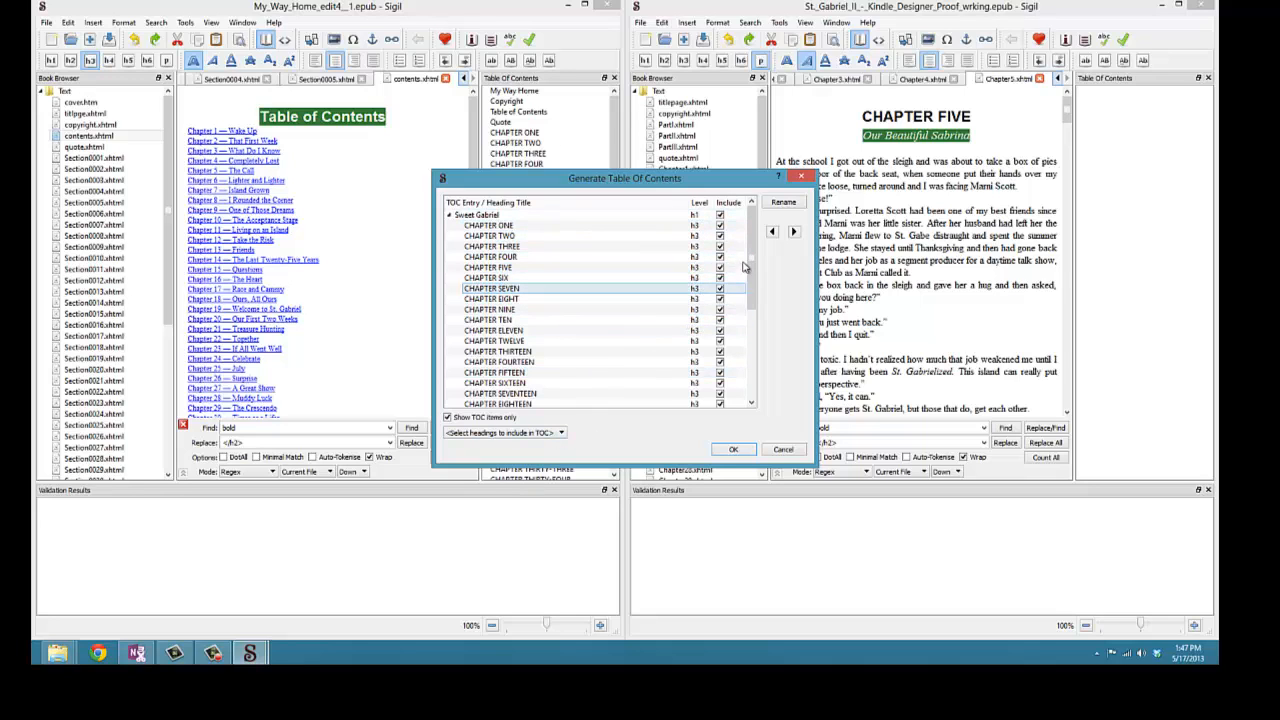
drag(752, 285, 757, 235)
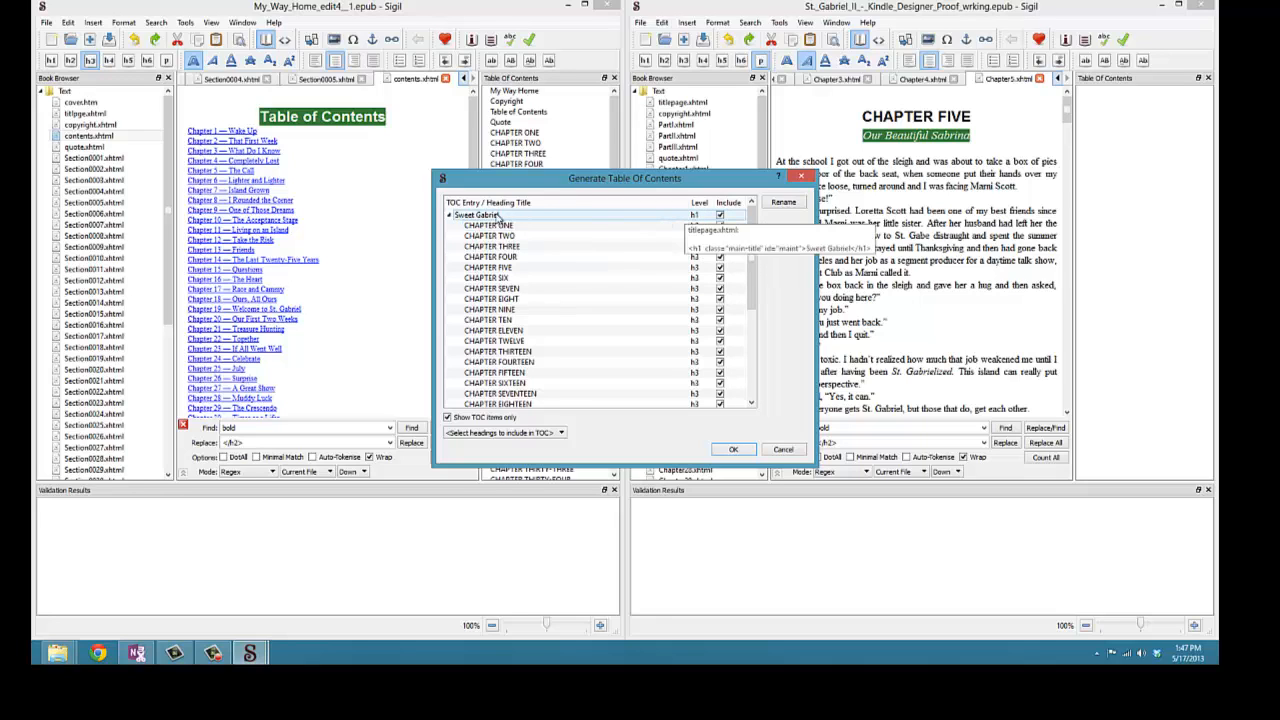
click(719, 216)
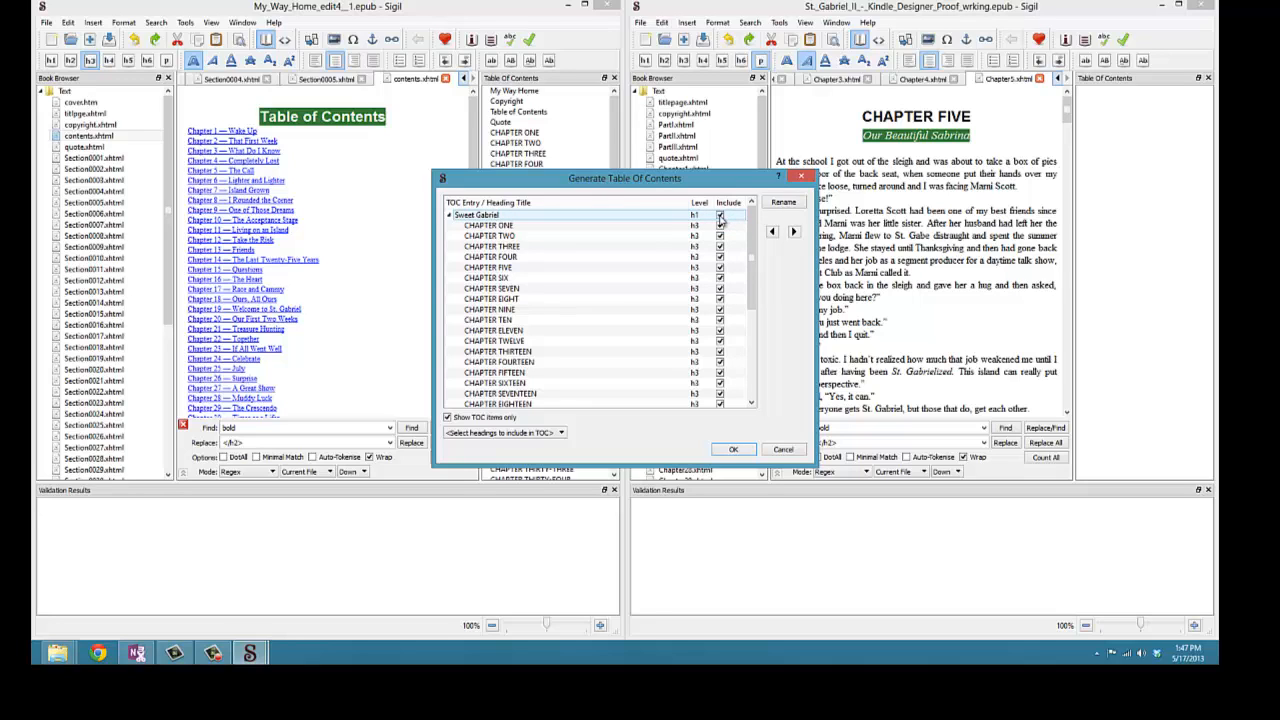
click(719, 216)
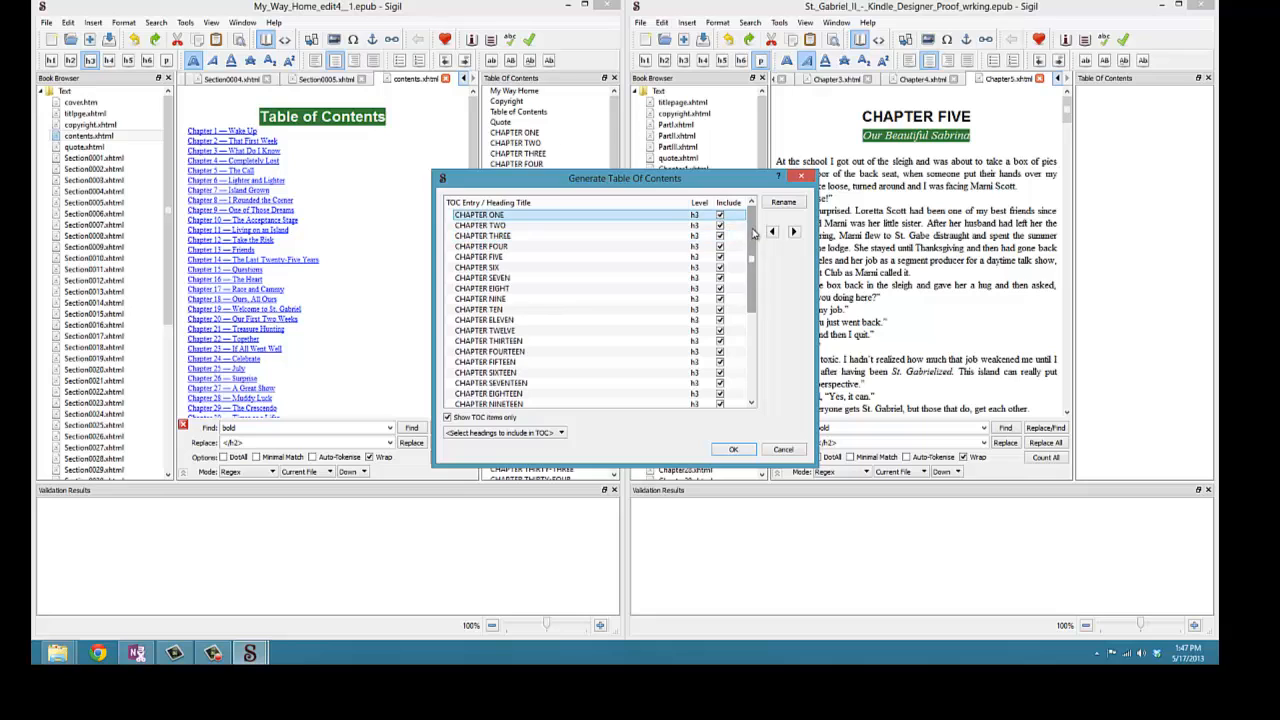
drag(747, 237, 762, 344)
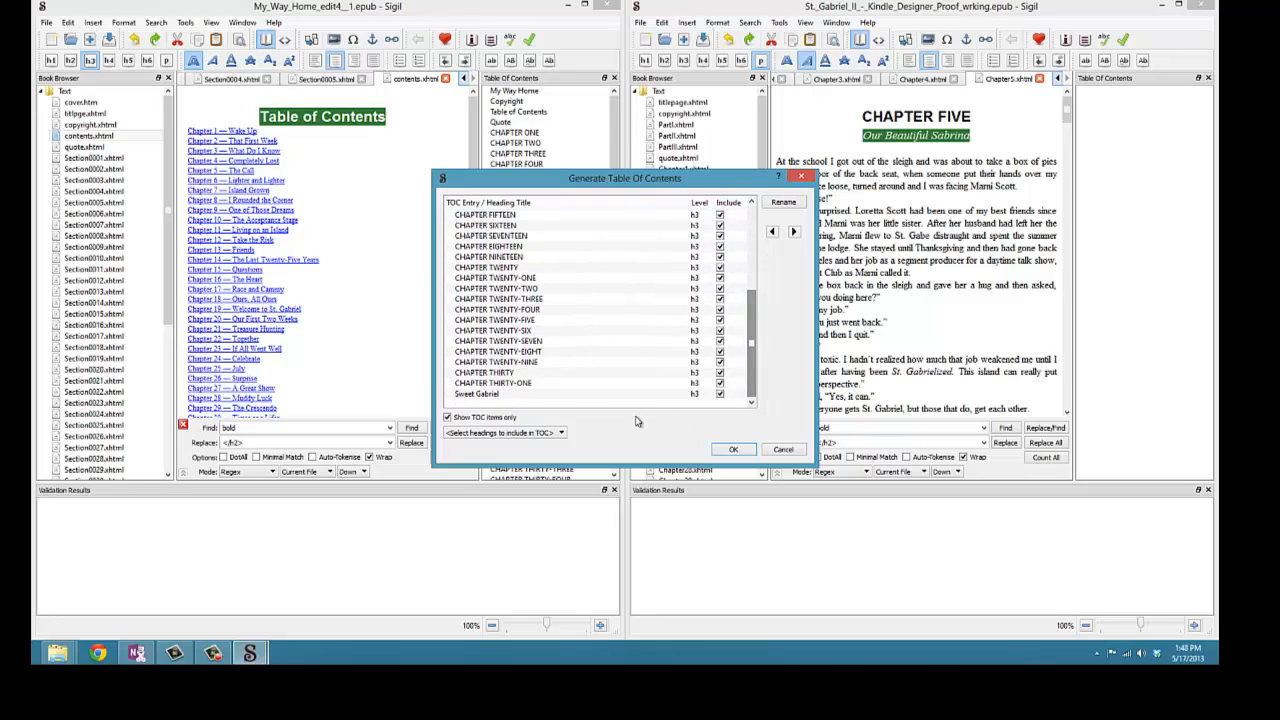
click(484, 396)
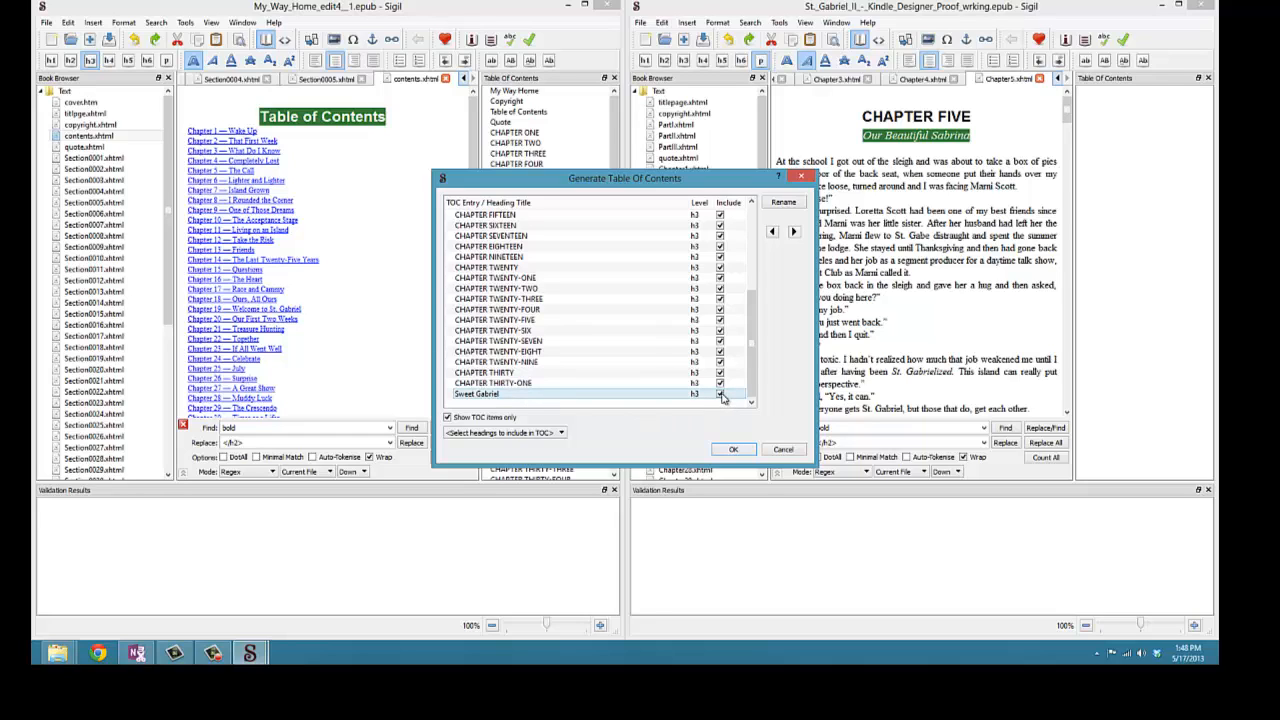
drag(754, 318, 768, 354)
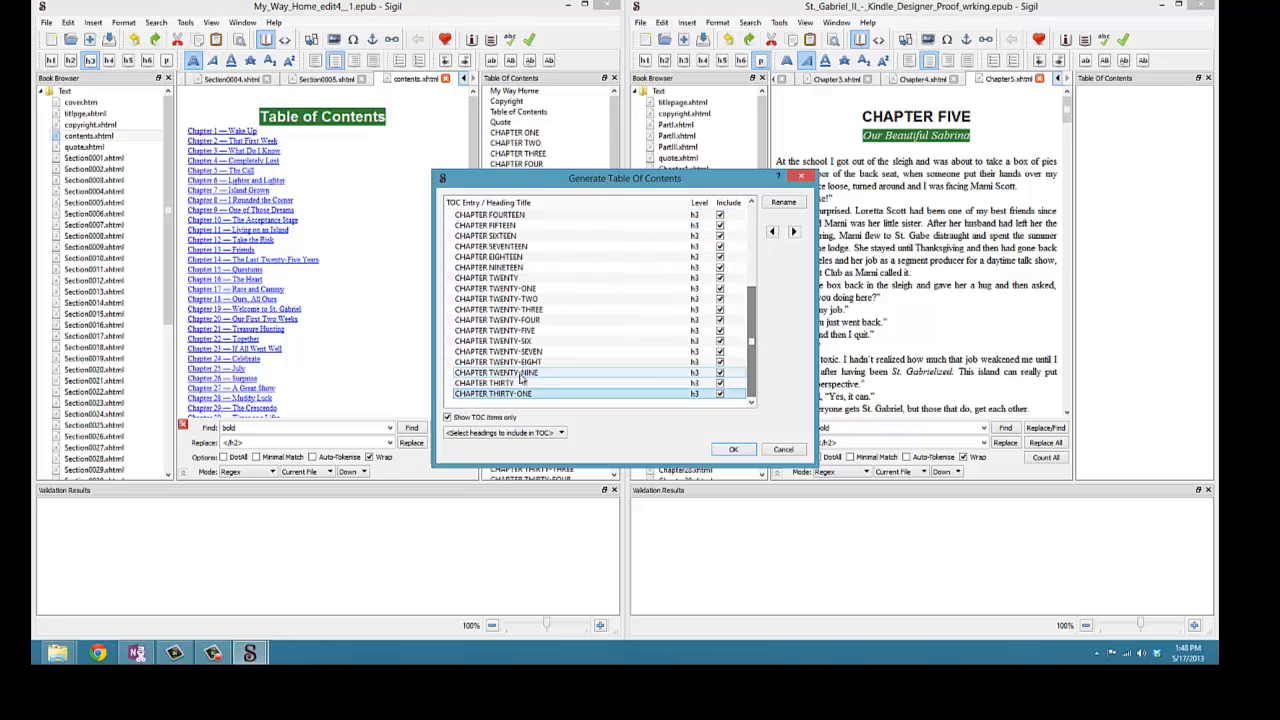
click(733, 450)
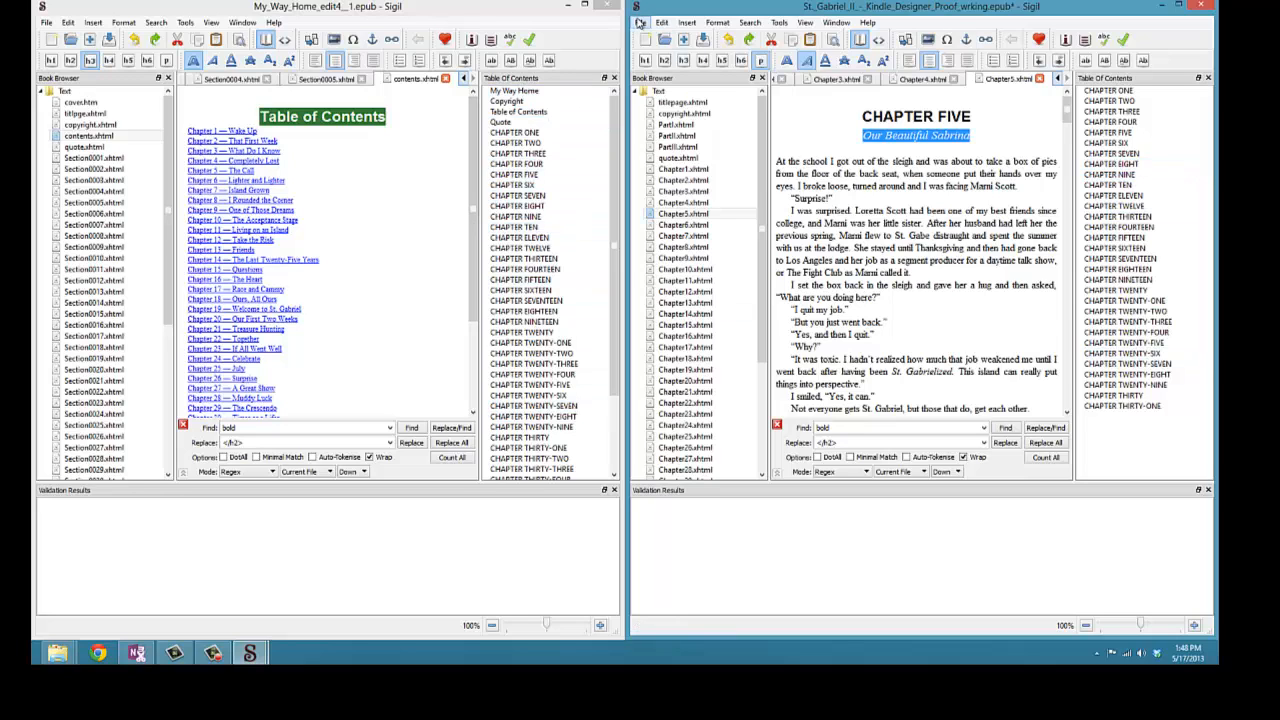
- Save the second ebook
click(641, 22)
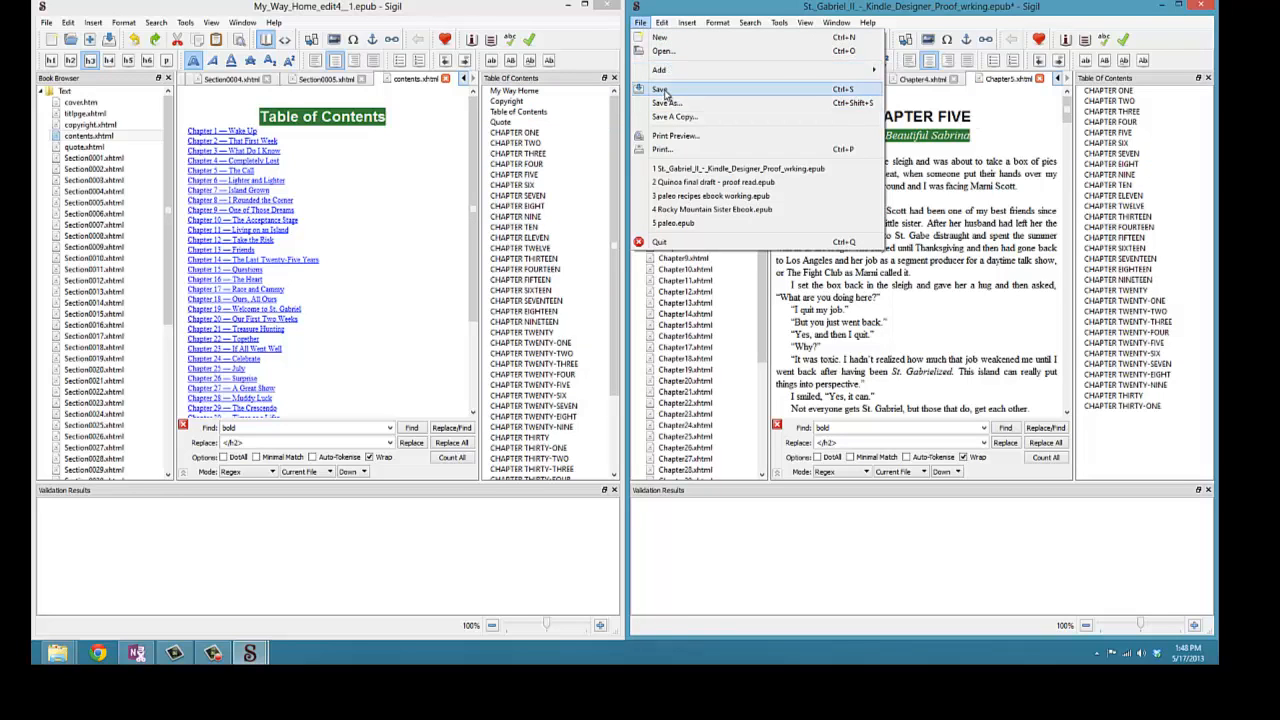
click(662, 90)
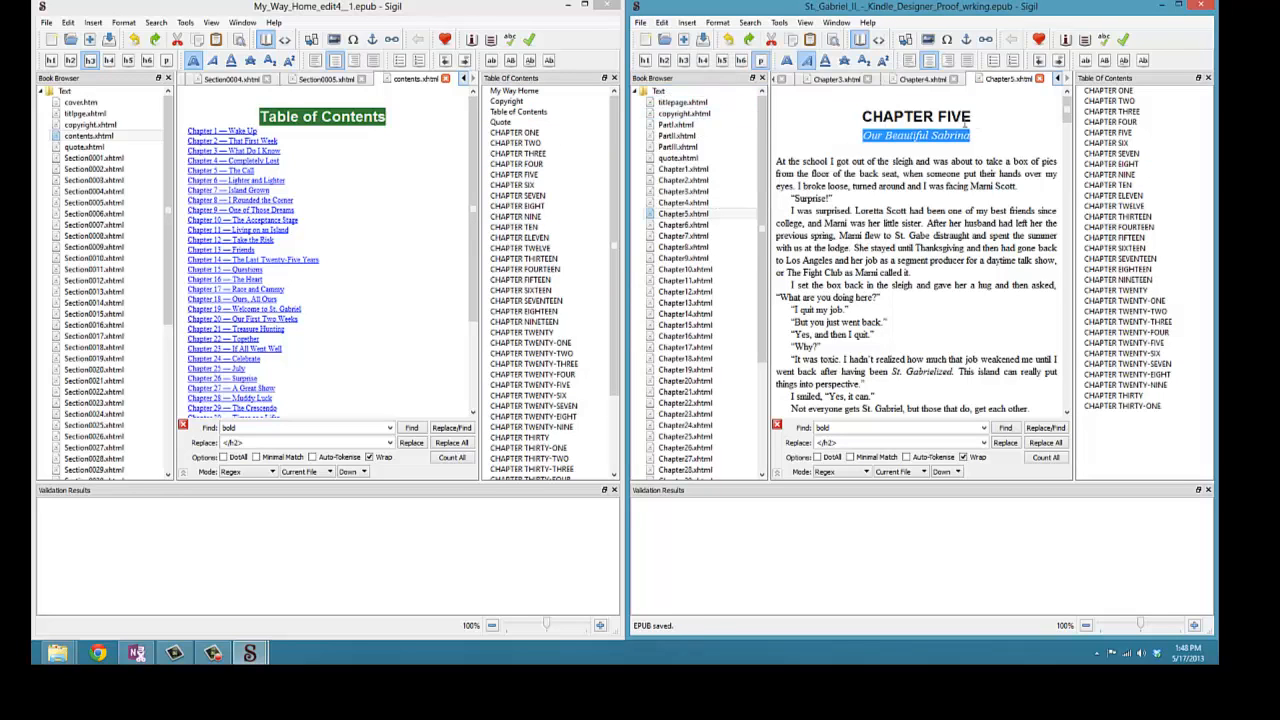
click(763, 165)
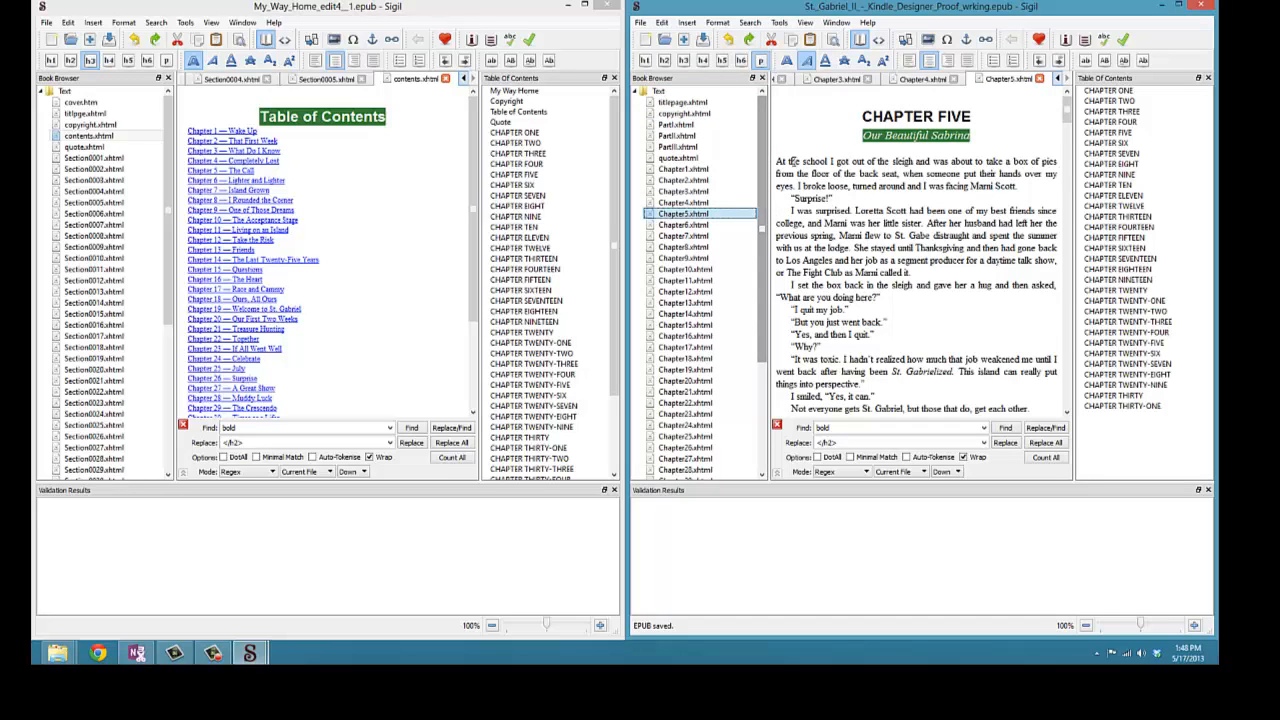
- Create an HTML Table of Contents and move TOC.xhtml below copyright.xhtml in the book's file order
click(779, 23)
mouse_move(792, 54)
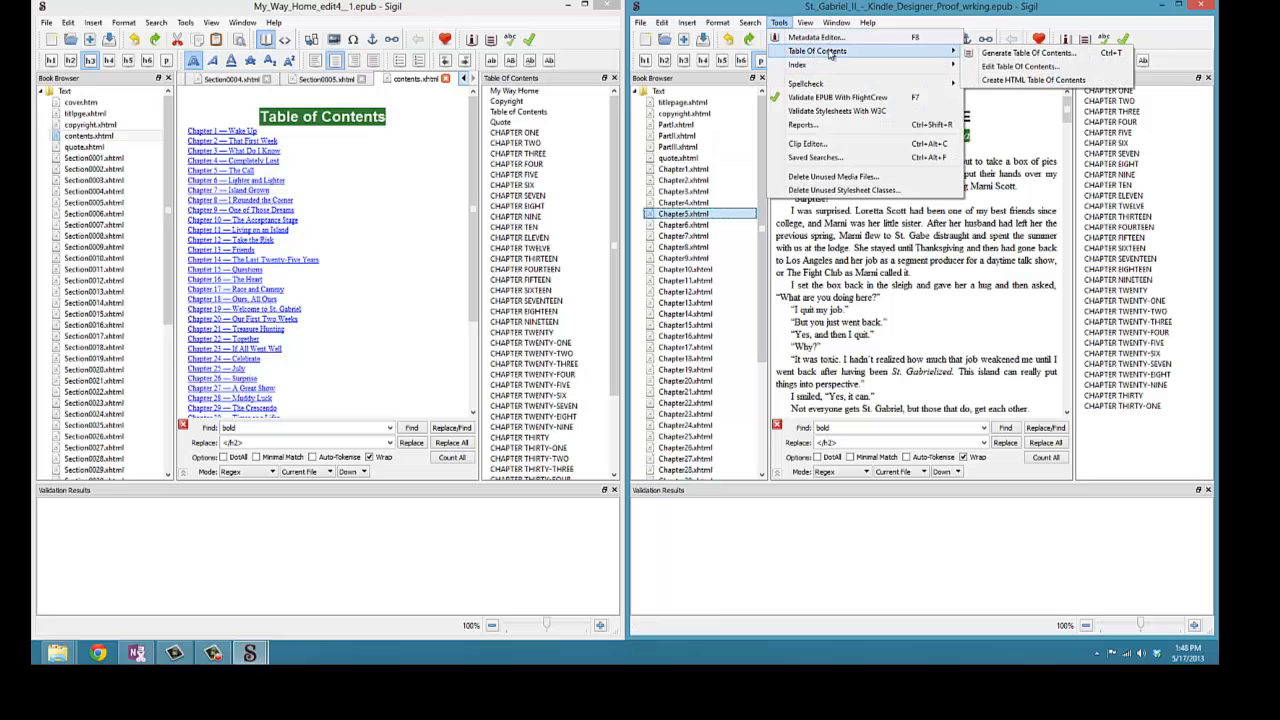
click(997, 80)
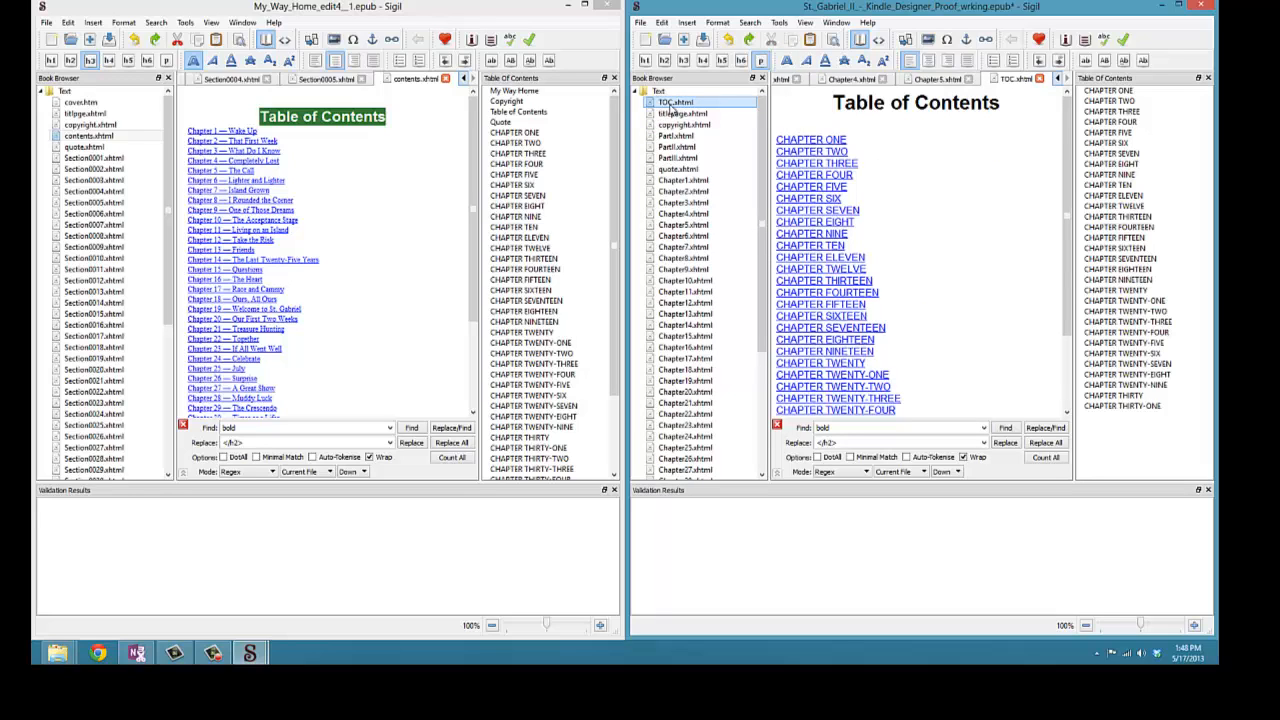
click(700, 106)
mouse_move(697, 106)
mouse_down()
mouse_move(707, 135)
mouse_move(692, 130)
mouse_up()
- Compare the first book's contents page with the second book's new Table of Contents page
click(409, 144)
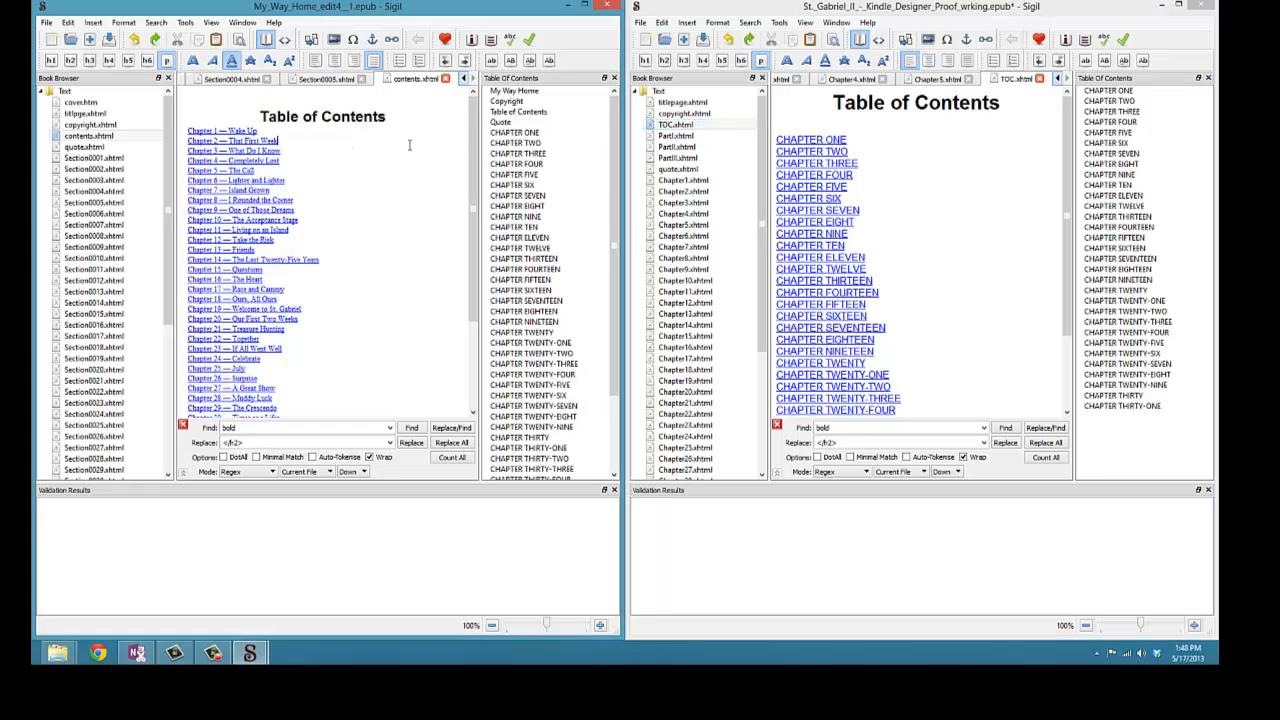
click(941, 168)
click(942, 135)
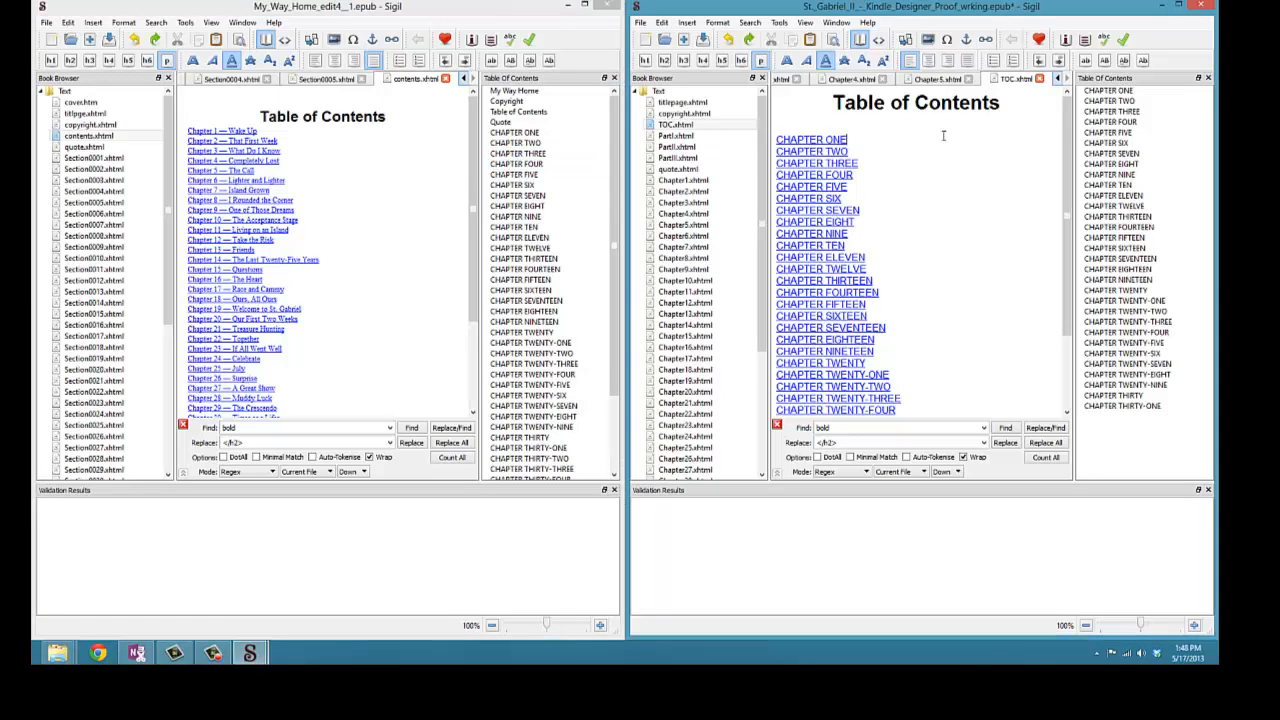
click(421, 131)
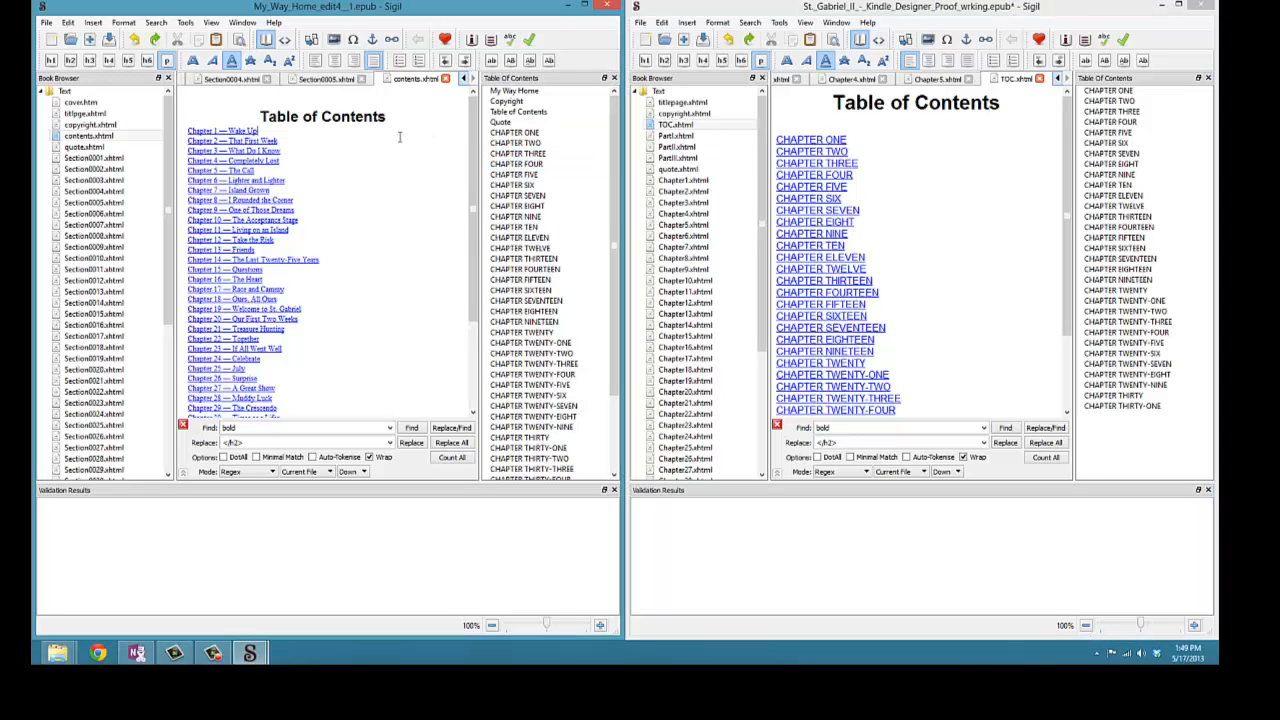